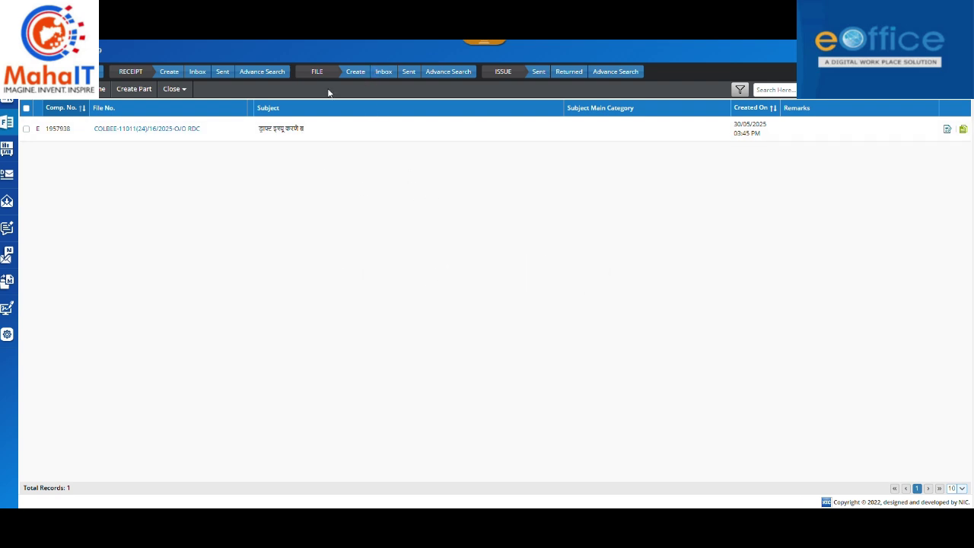
Step: Open the listed file from the created files, open its signed draft and initiate the dispatch
click(152, 130)
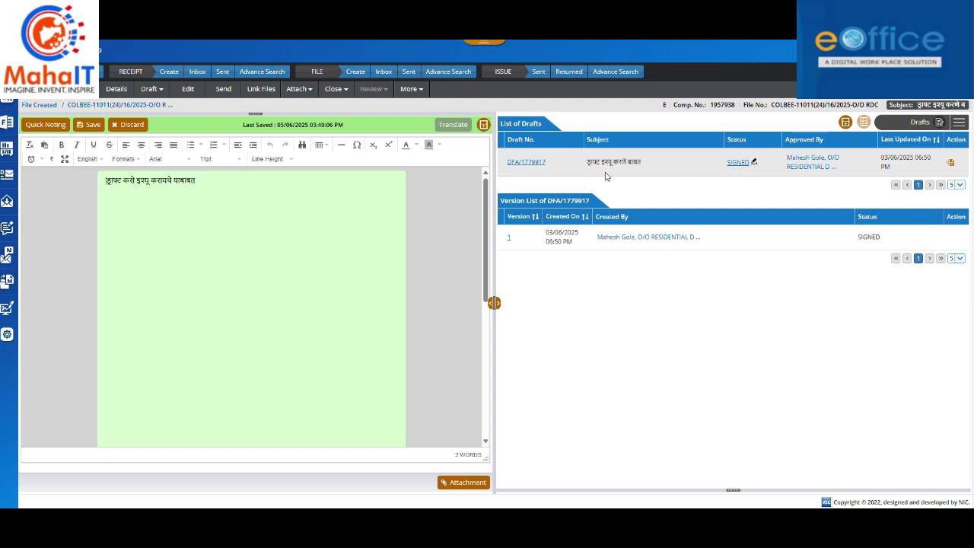
click(532, 166)
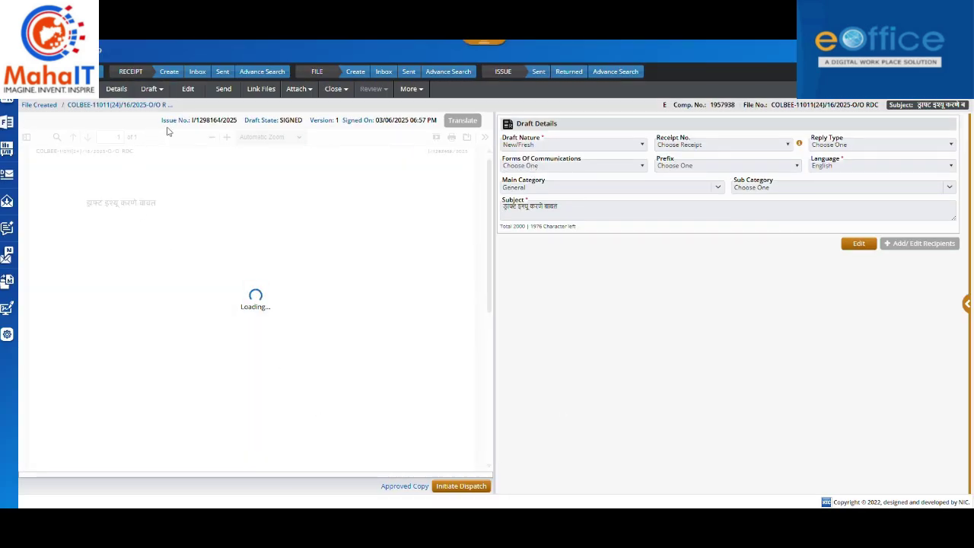
click(461, 486)
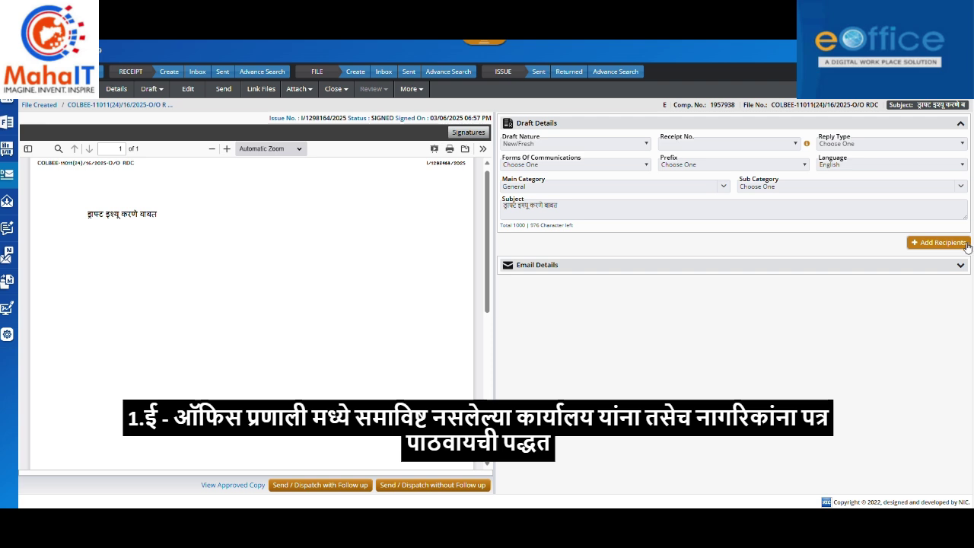
Step: Start a new public recipient for the draft and enter the recipient's name, the designation DPM and the office address
click(929, 243)
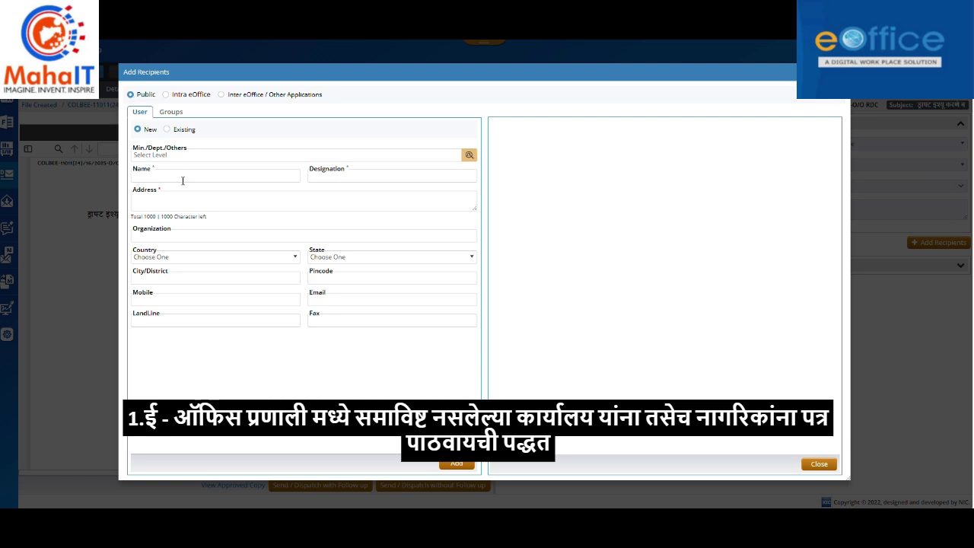
click(157, 177)
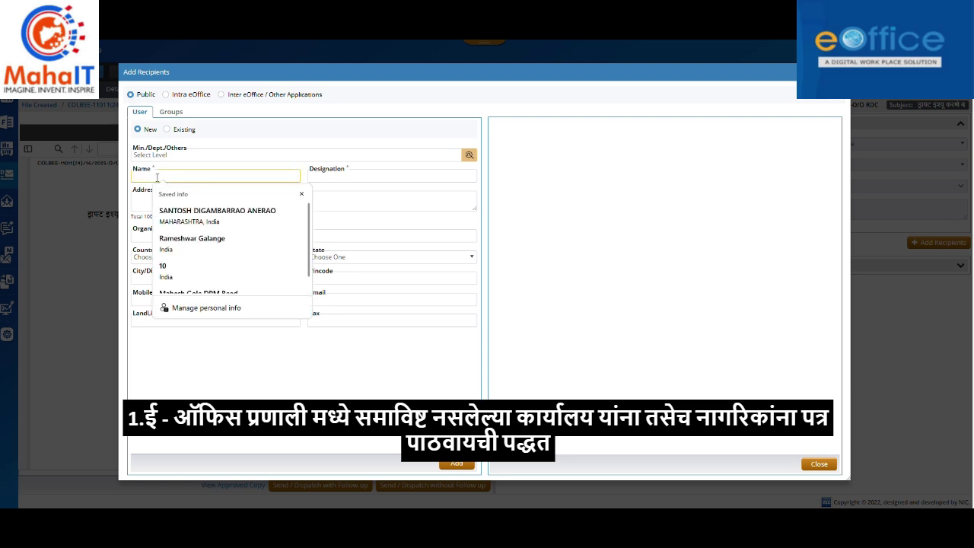
text(Maheh)
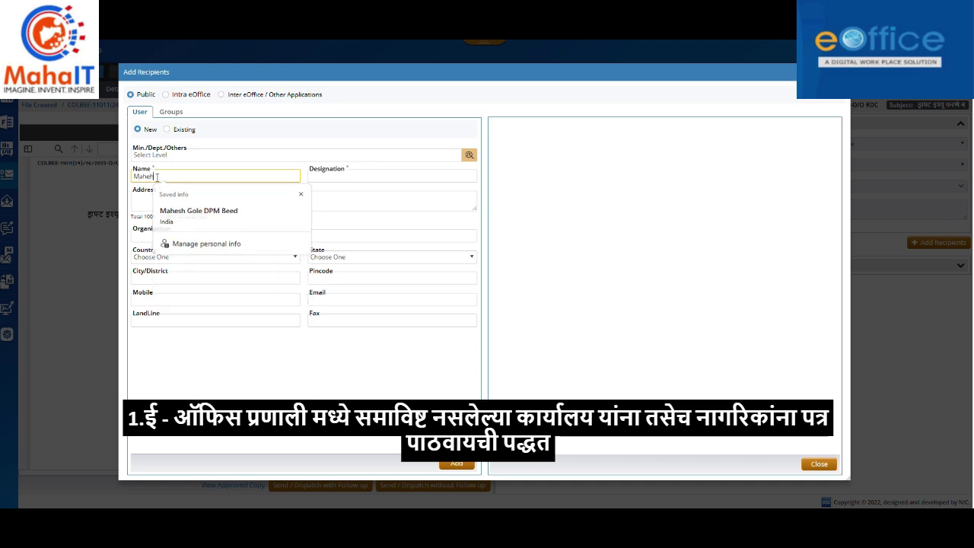
click(344, 177)
text(DPM)
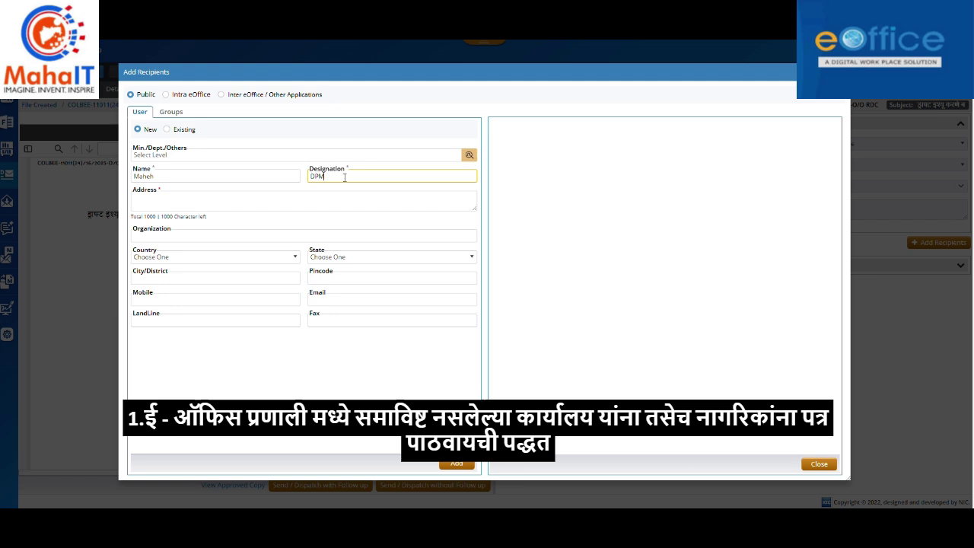
click(232, 198)
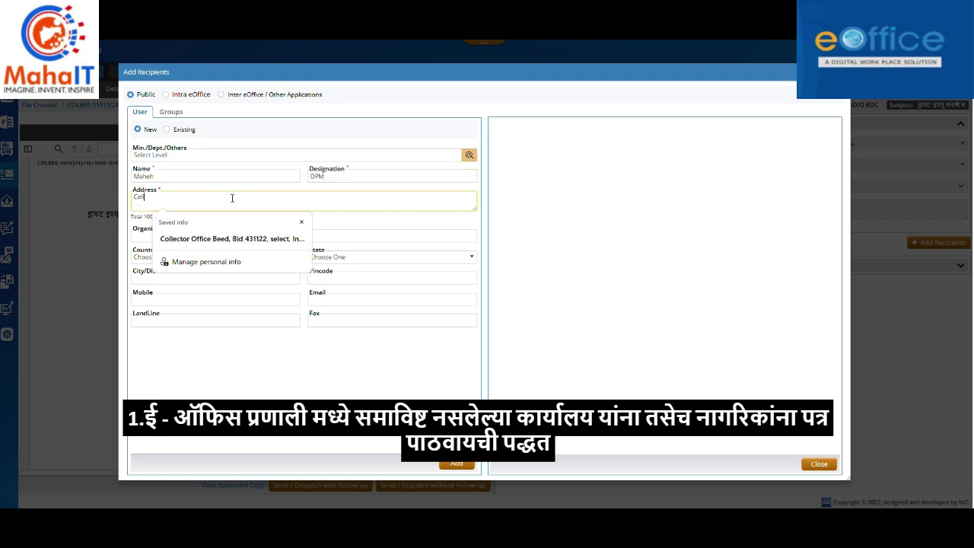
text(Collector Officer)
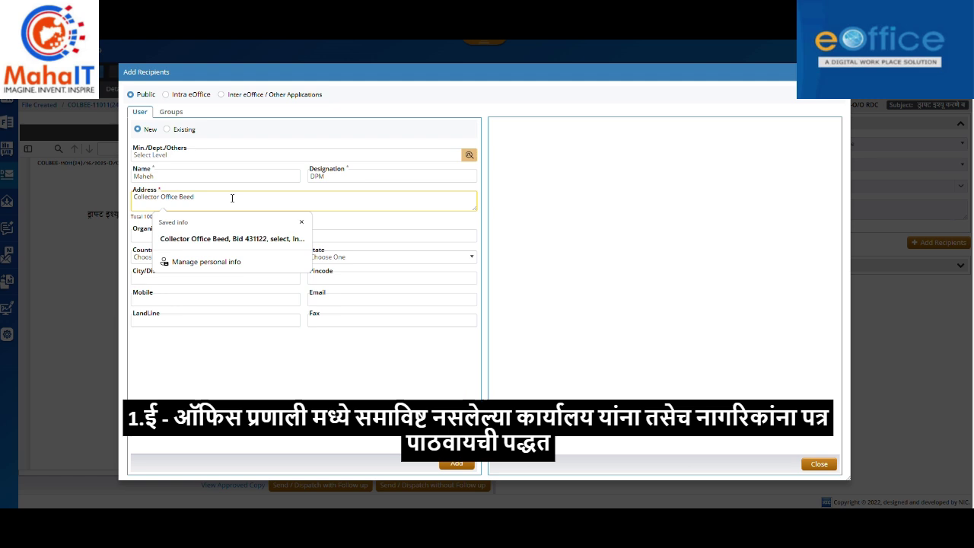
click(239, 353)
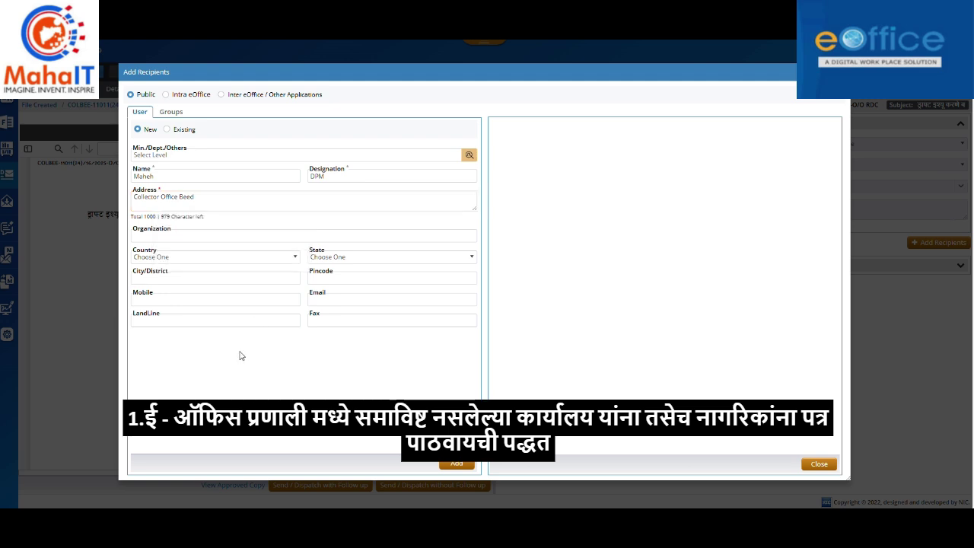
Step: Set the recipient's country to INDIA and state to Maharashtra, then add the recipient and close the recipient form
click(167, 259)
text(india)
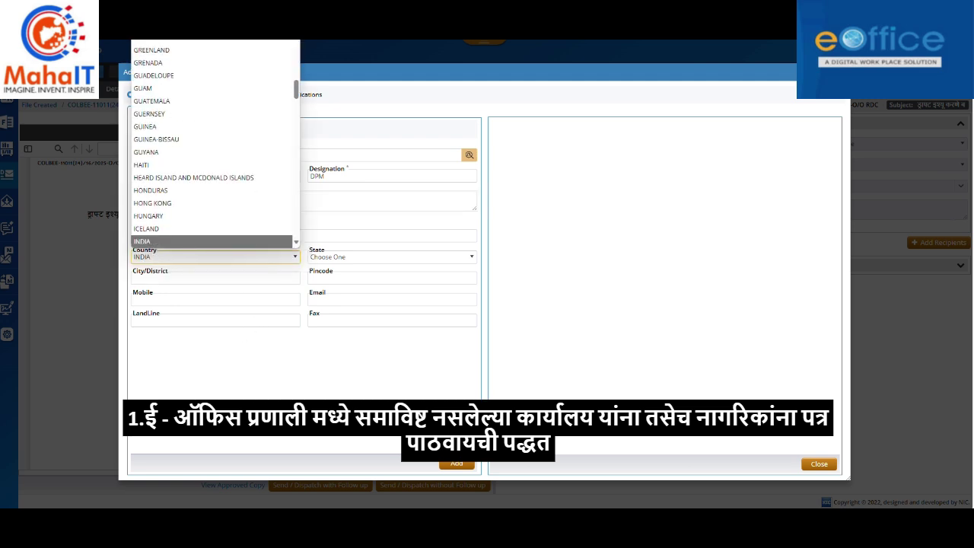
click(156, 241)
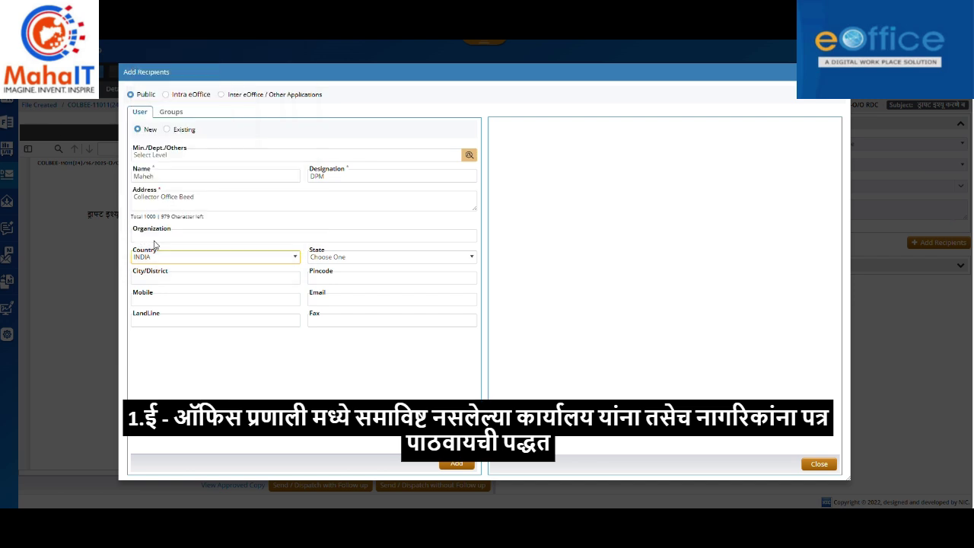
click(399, 262)
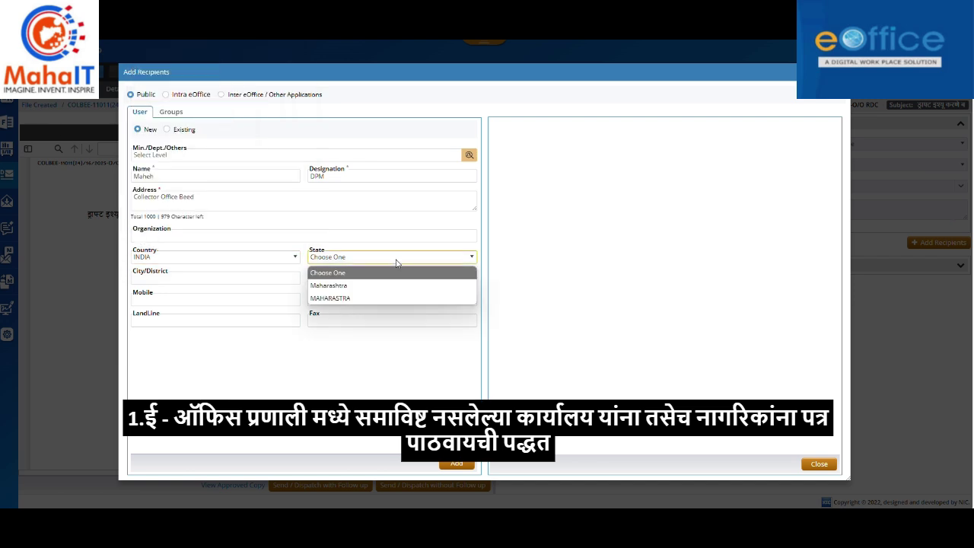
click(359, 287)
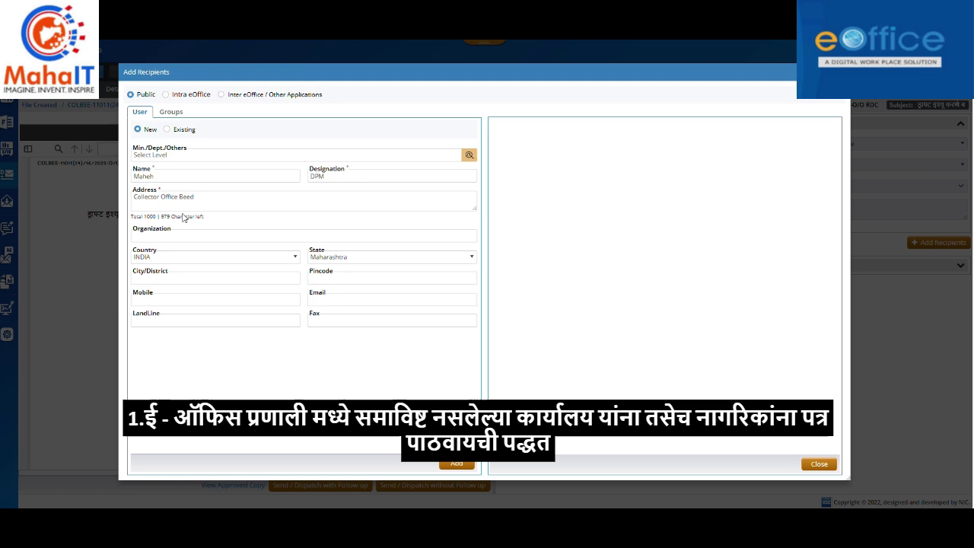
click(456, 465)
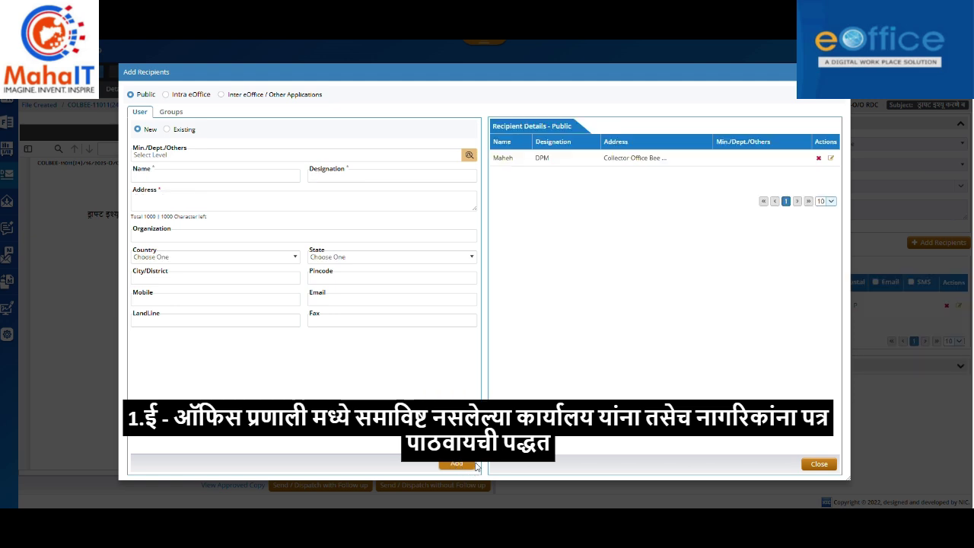
click(822, 466)
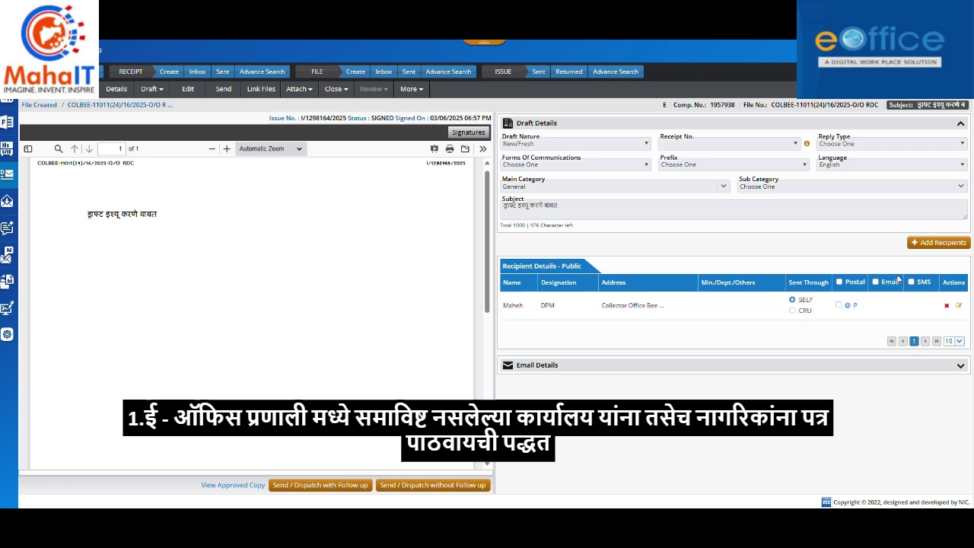
Step: Start a second new public recipient with the name XYZ and fill in the address, leaving the designation empty
click(917, 243)
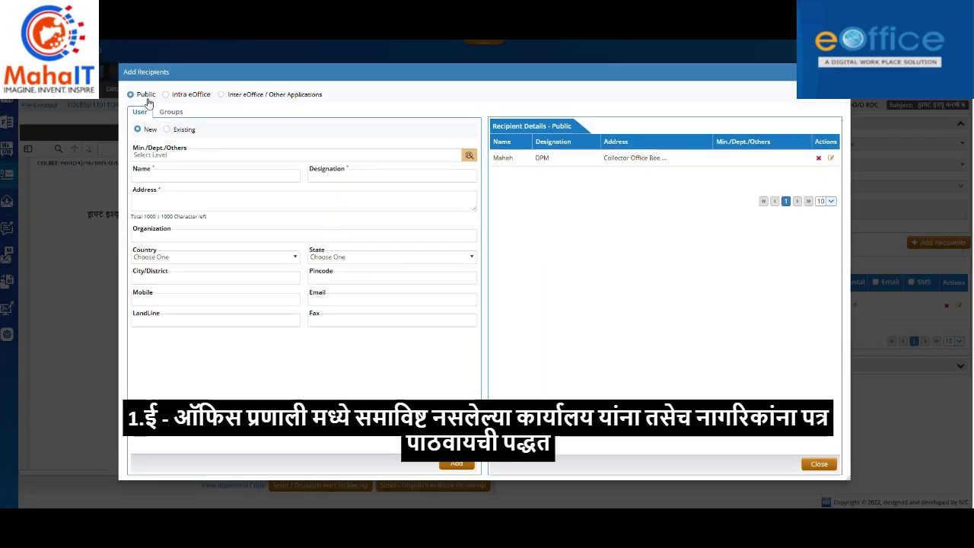
click(181, 176)
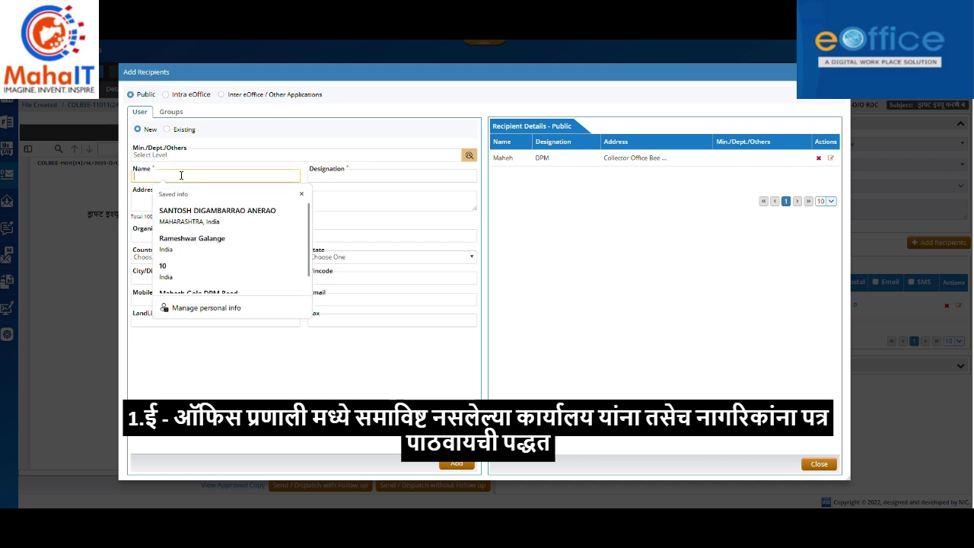
text(XYZ)
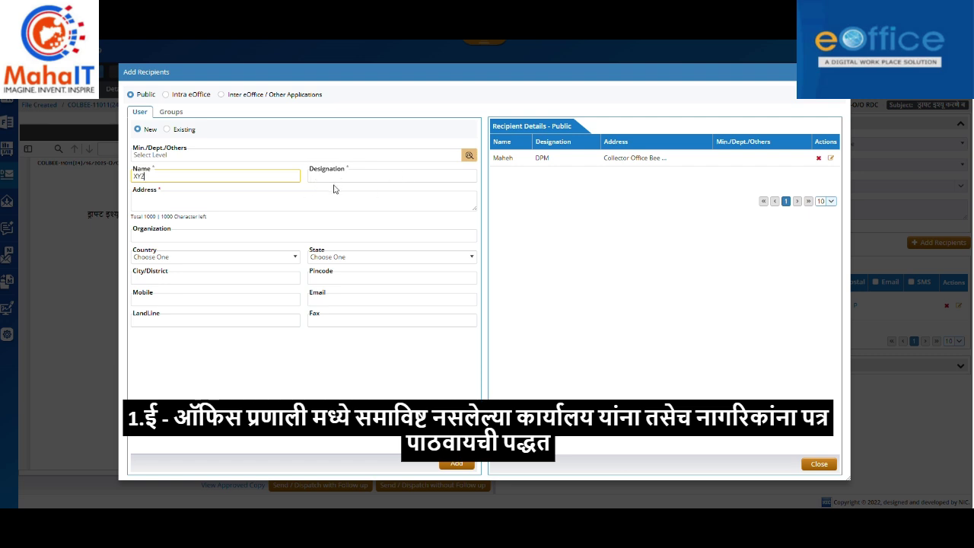
click(259, 196)
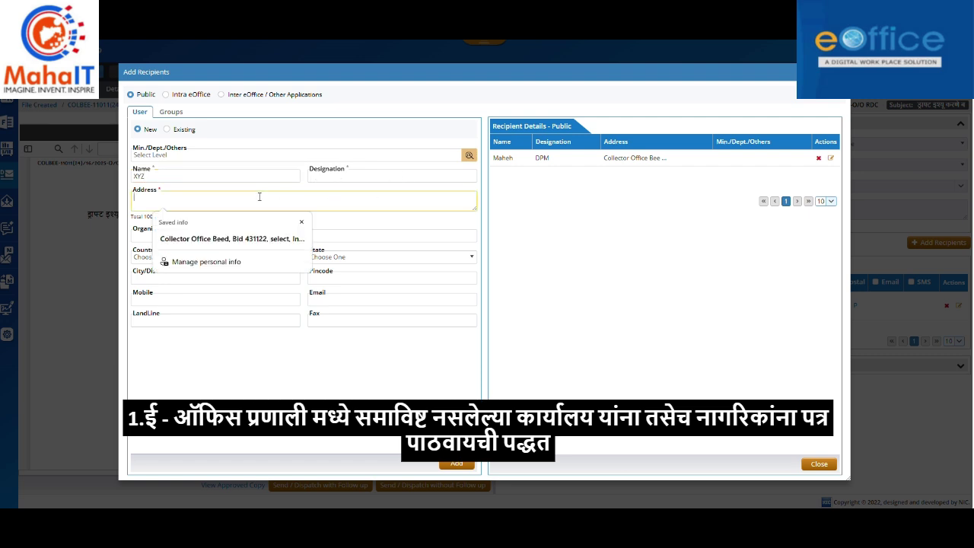
text(Beed)
click(309, 366)
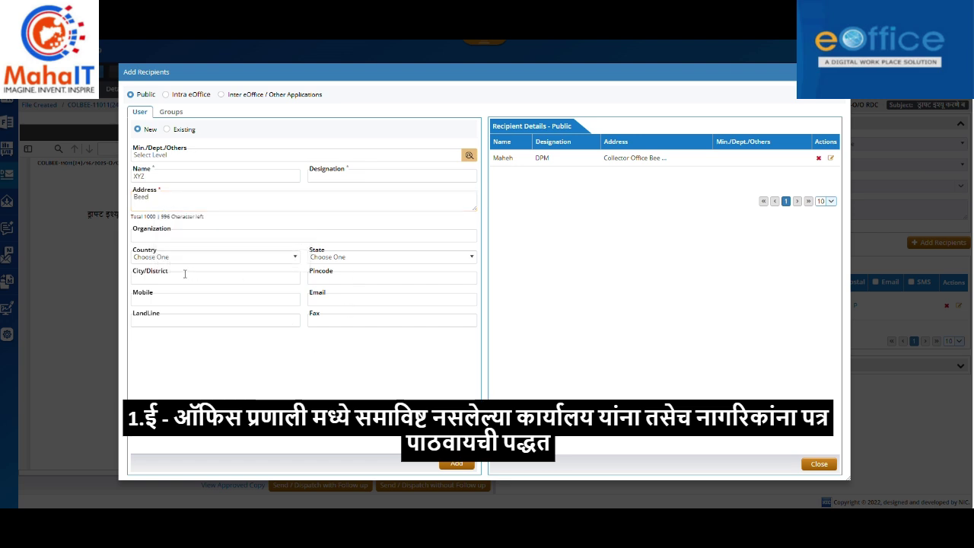
Step: Set the second recipient's country to INDIA and state to MAHARASTRA, and fill in the postal pincode
click(224, 265)
text(india)
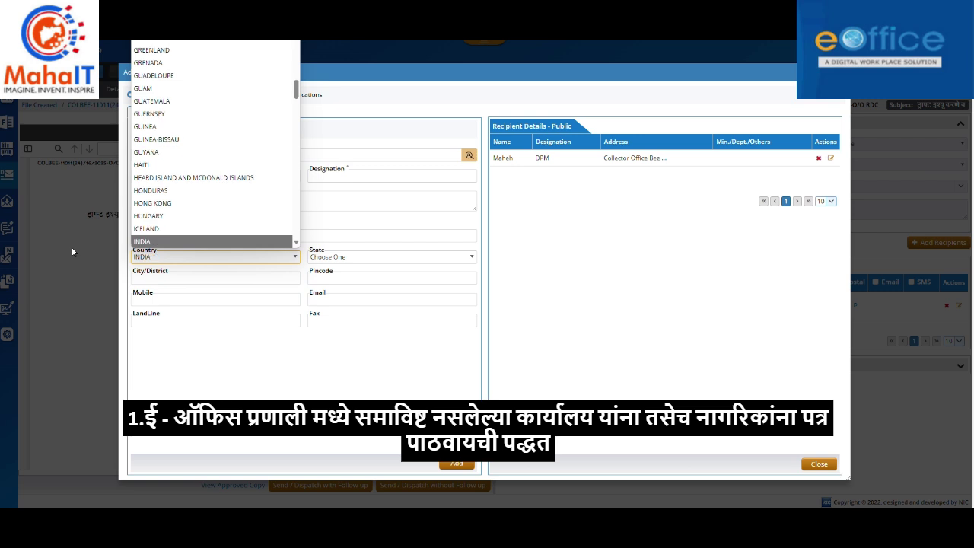
click(165, 242)
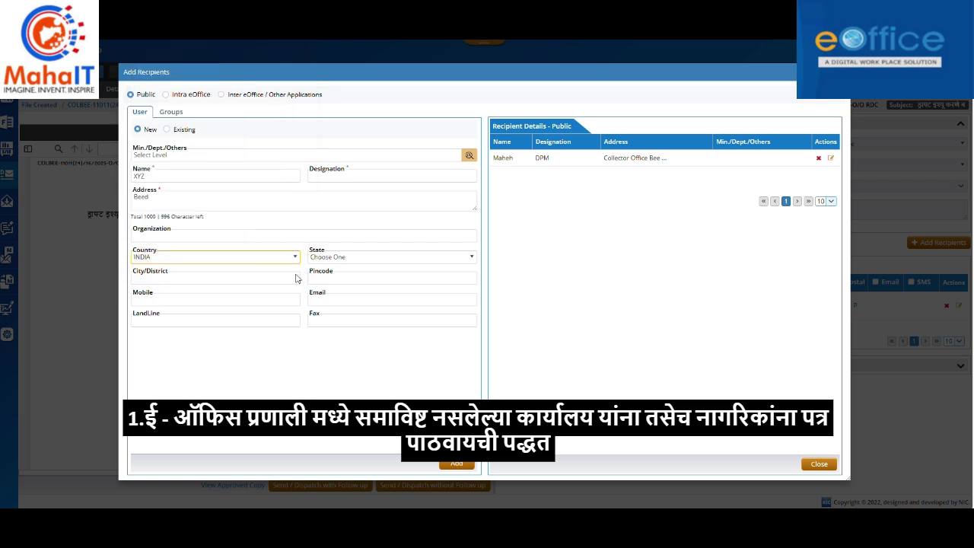
click(353, 260)
click(340, 299)
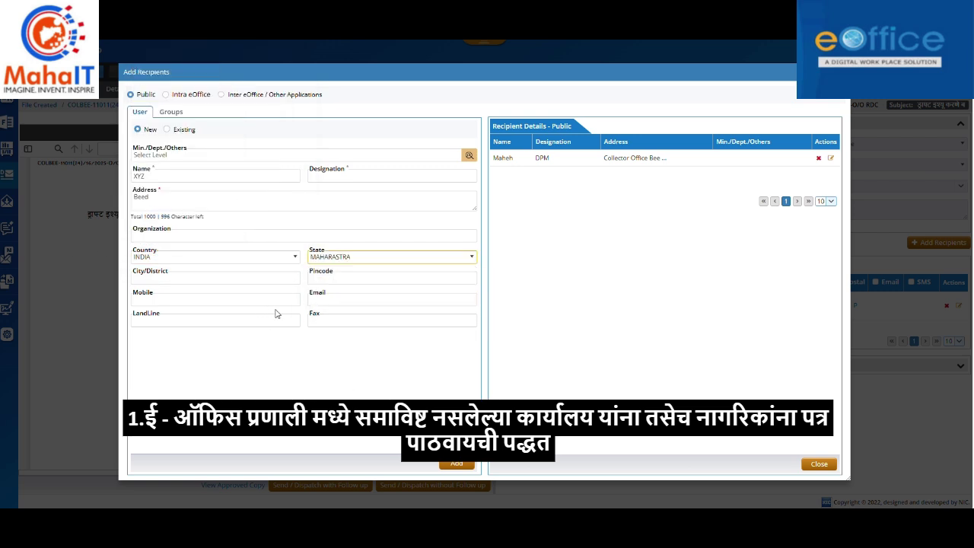
click(319, 279)
text(4311)
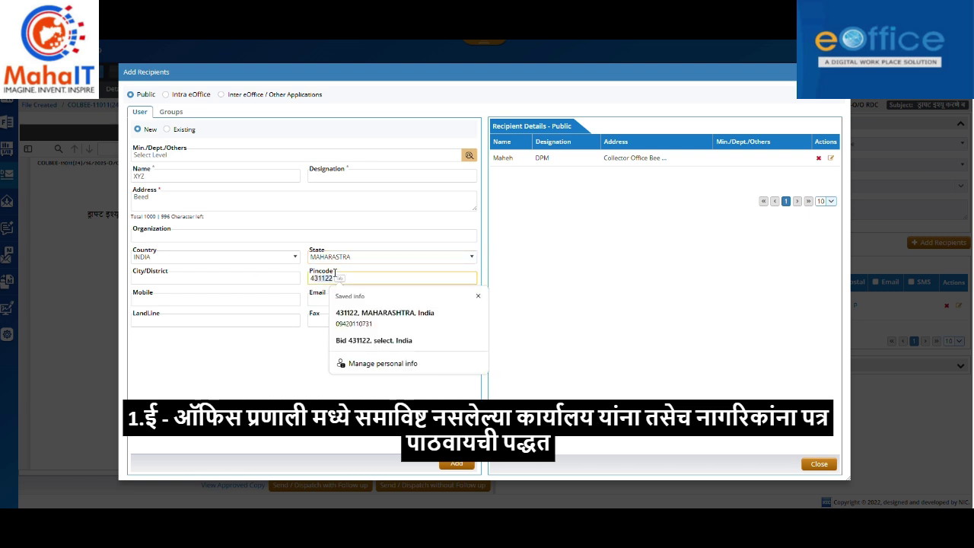
text(22)
click(321, 317)
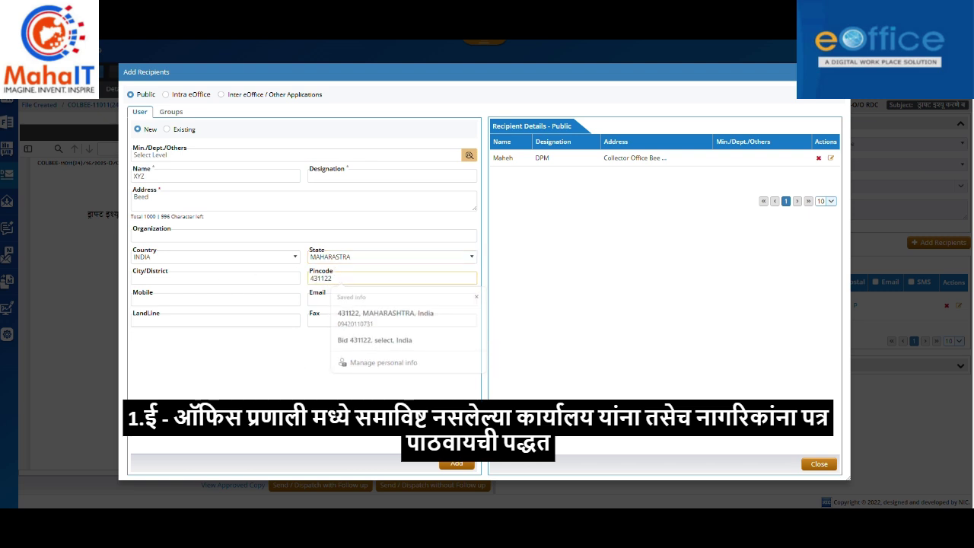
Step: Add the second recipient without a mobile number and close the recipient form
click(221, 300)
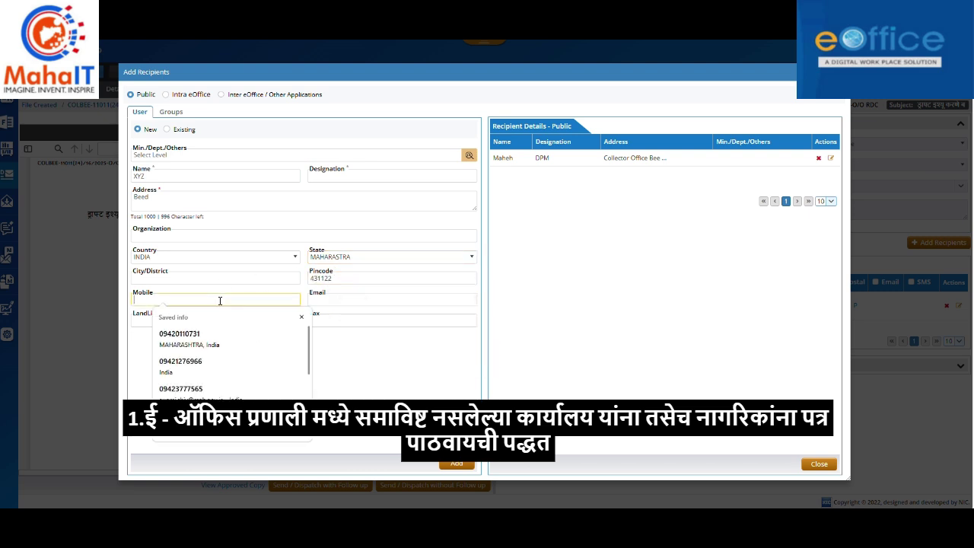
click(169, 198)
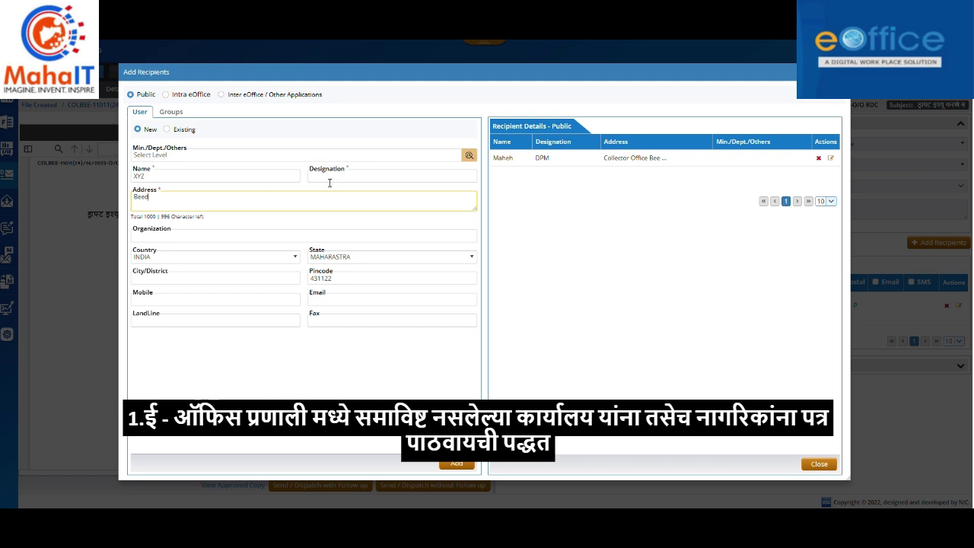
click(458, 464)
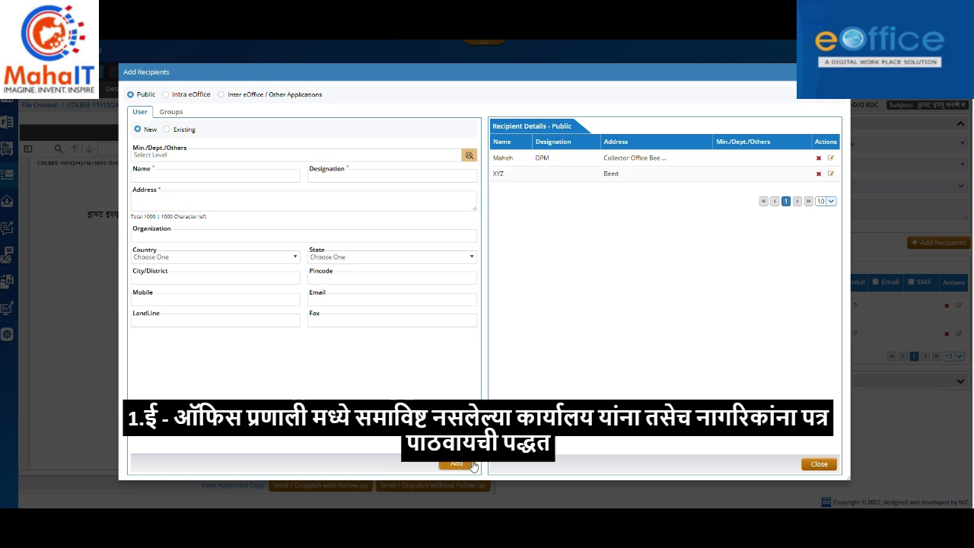
click(819, 465)
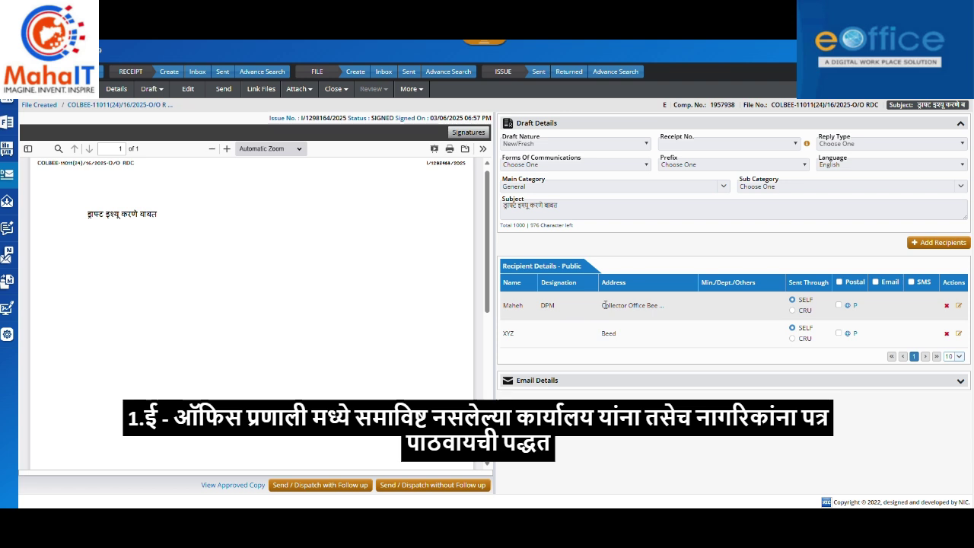
drag(603, 303, 565, 313)
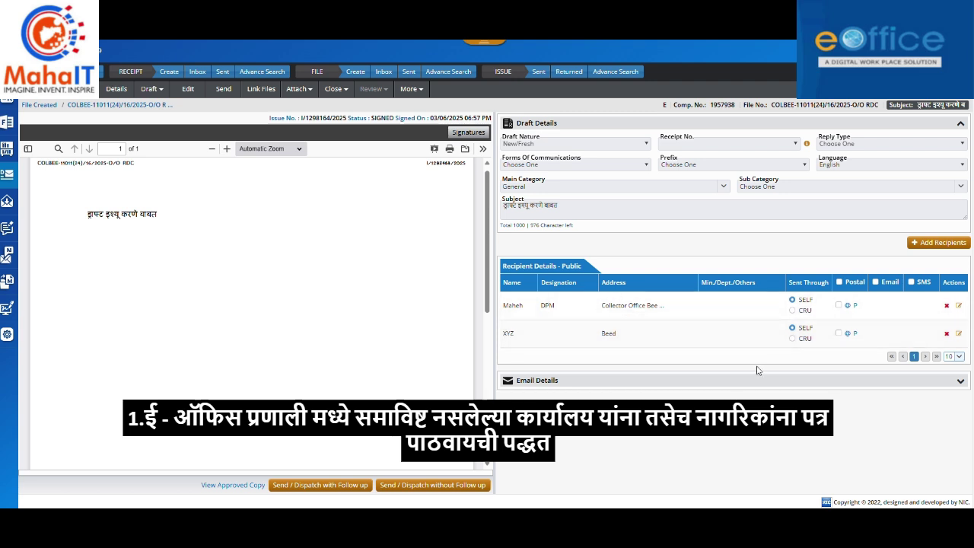
drag(591, 268, 500, 270)
click(533, 275)
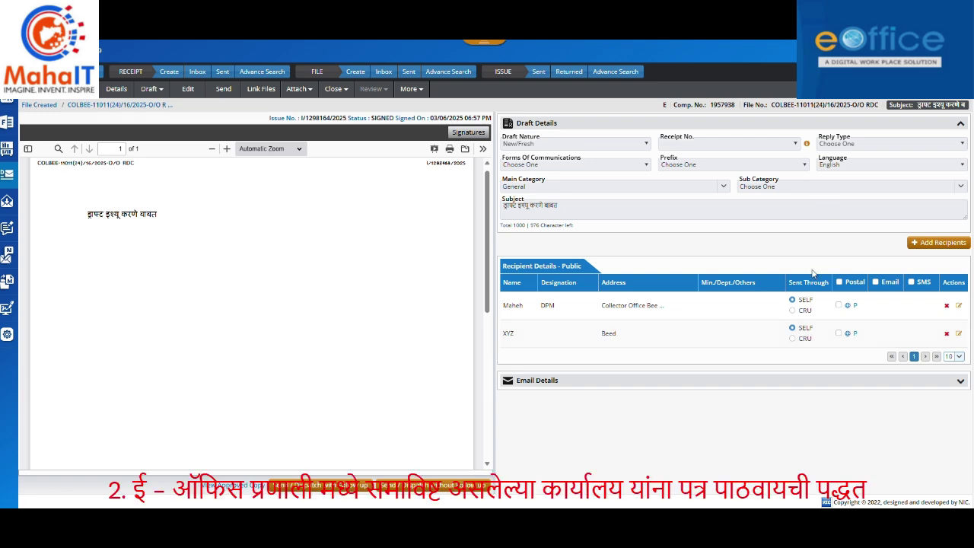
Step: Start adding another recipient of the Intra eOffice type and look through the available departments
click(929, 243)
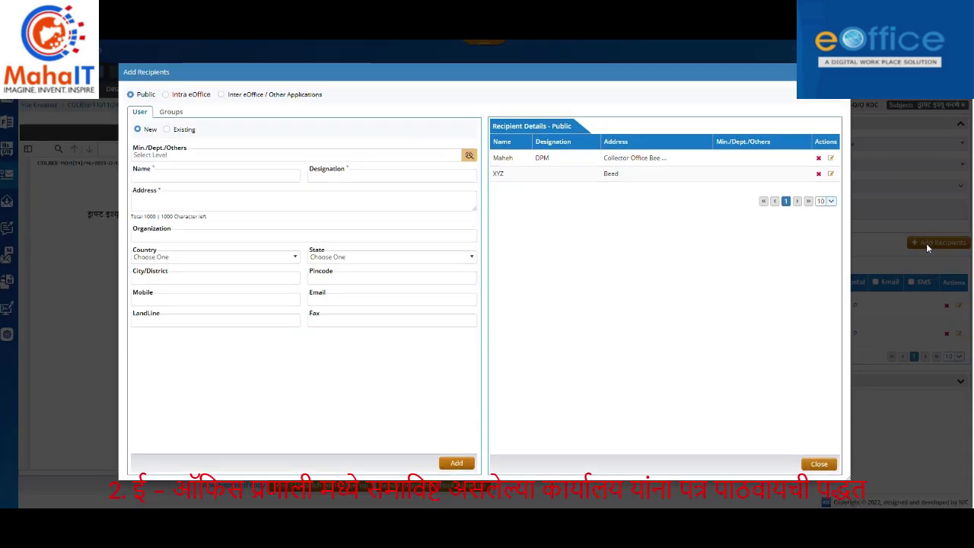
click(166, 95)
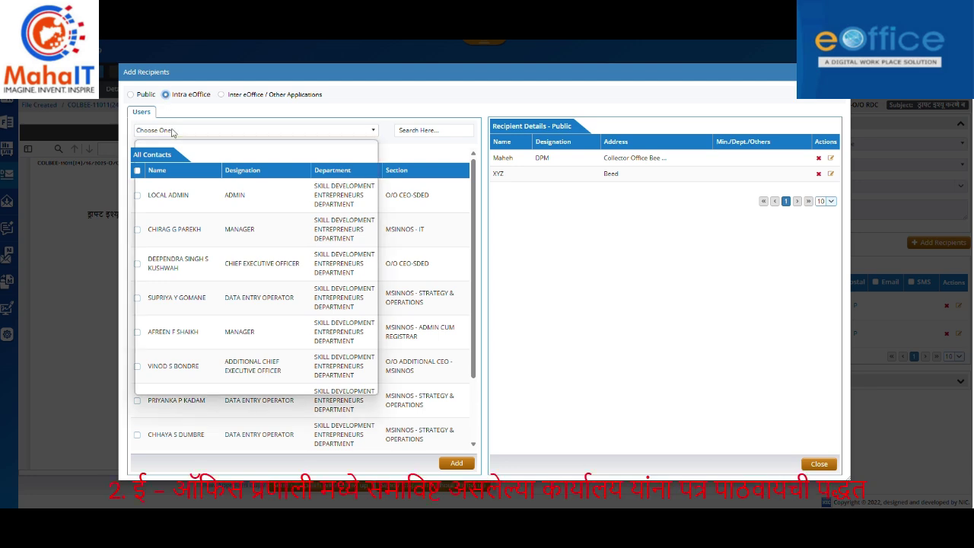
click(172, 131)
scroll(224, 329, down, 5)
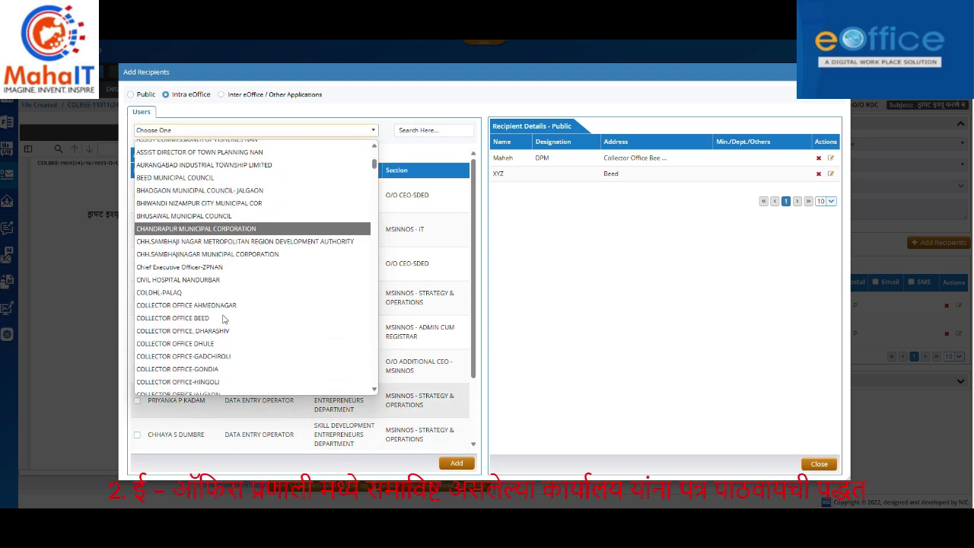
Step: Explore the Inter eOffice / Other Applications recipient type, checking the MHSEC, MHPOL and AMIDIV instances for contacts
click(222, 97)
click(221, 95)
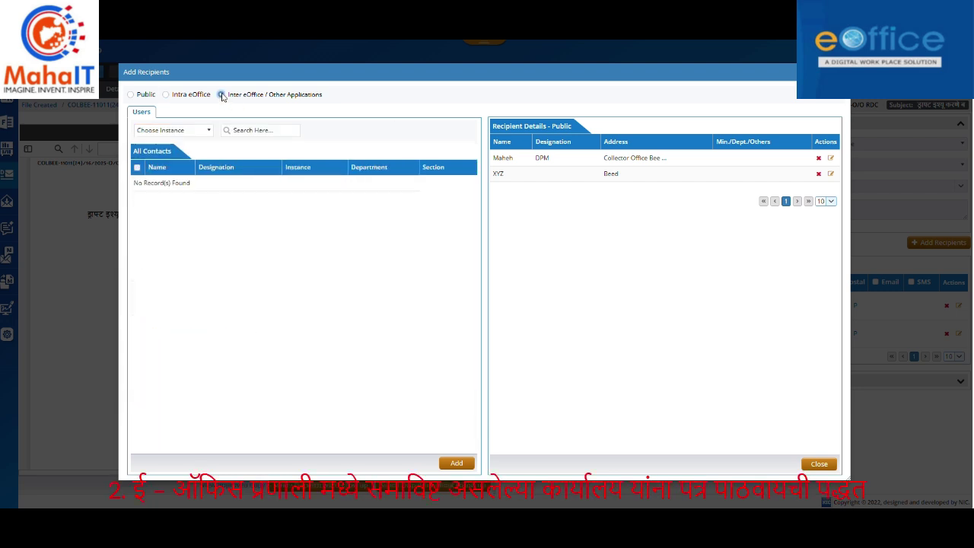
click(208, 131)
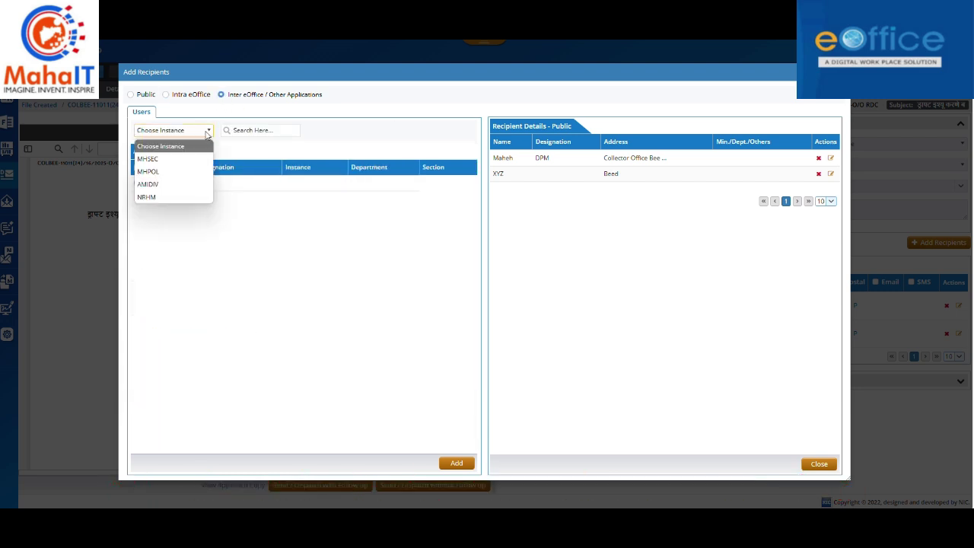
click(156, 161)
click(191, 131)
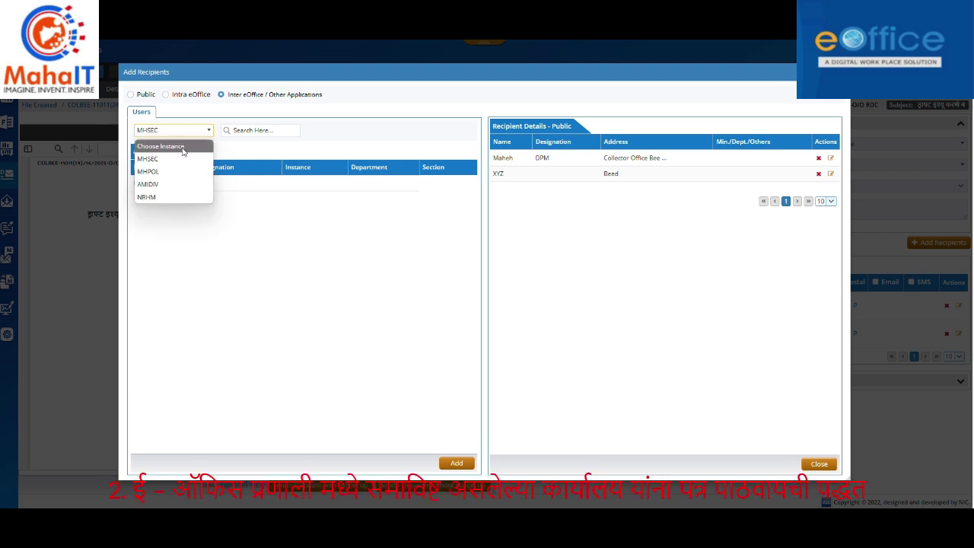
click(161, 177)
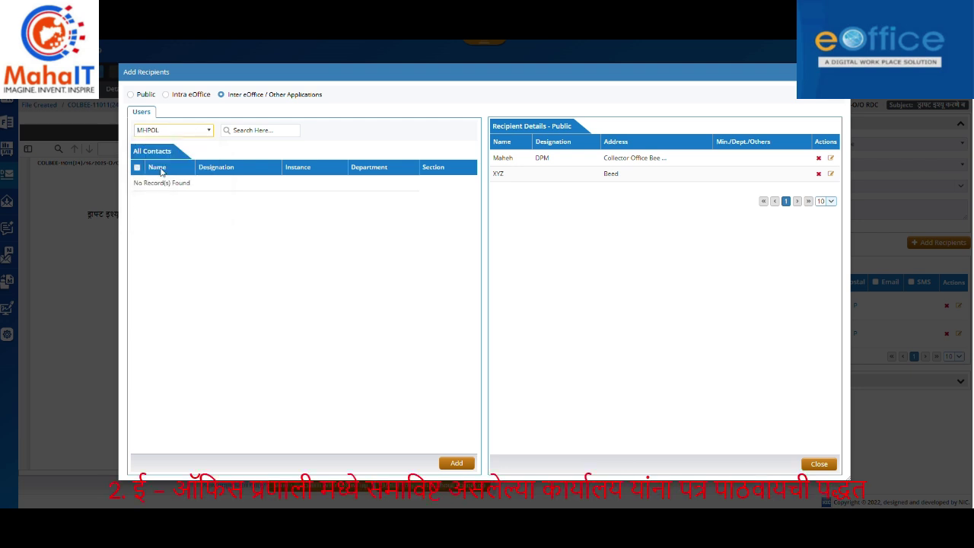
click(185, 132)
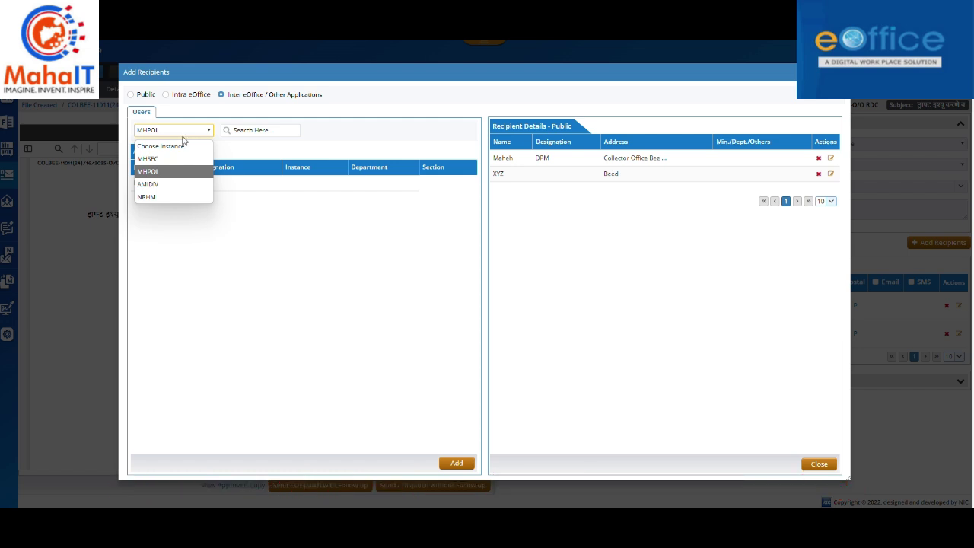
click(147, 185)
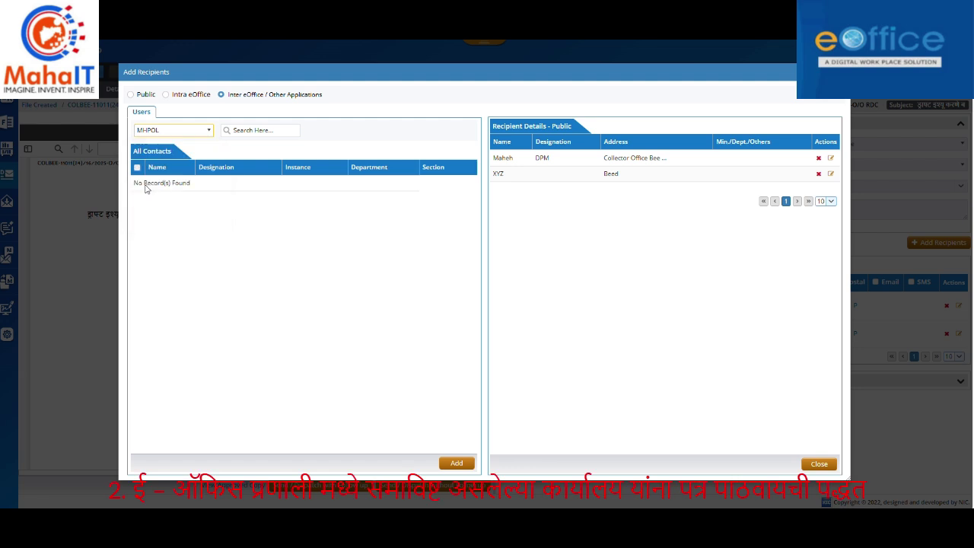
click(181, 134)
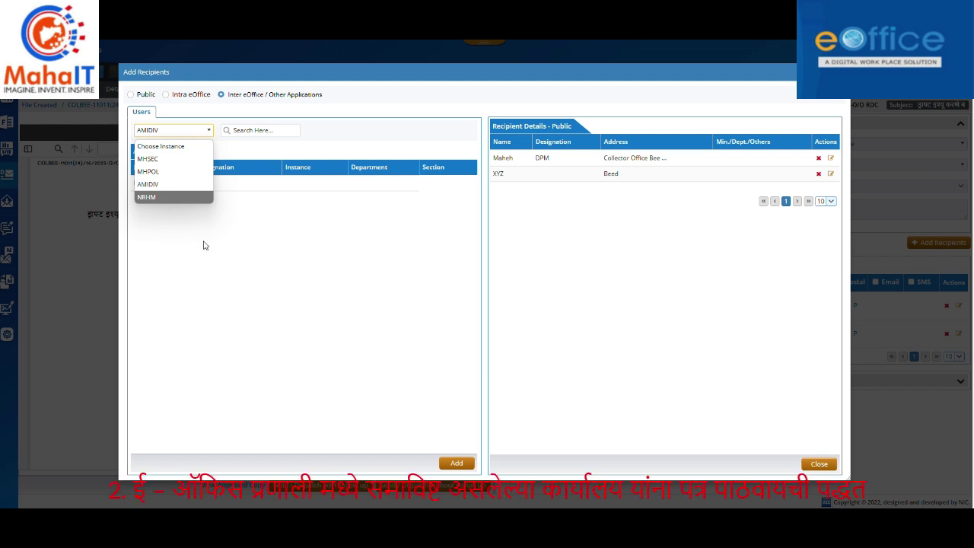
click(176, 129)
click(163, 133)
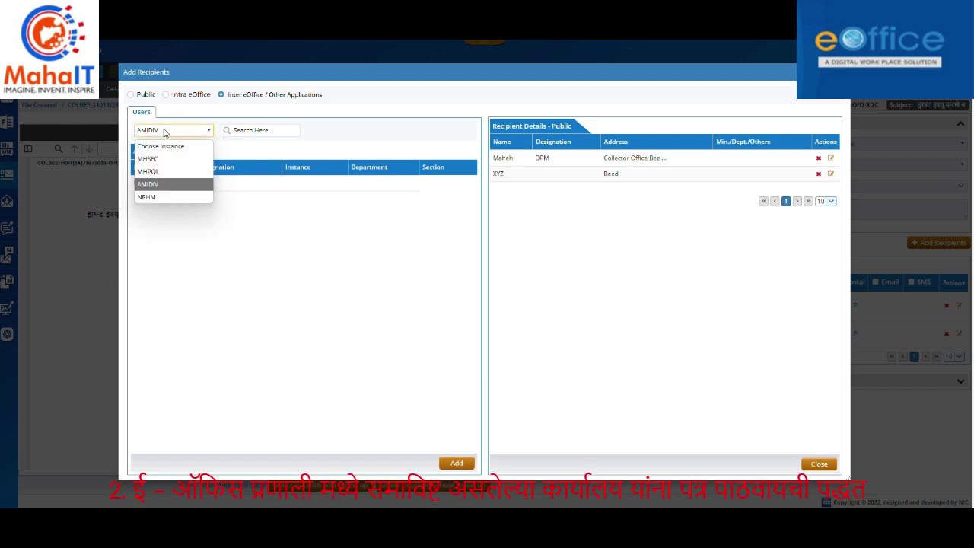
Step: Return to Intra eOffice recipients and choose BEED MUNICIPAL COUNCIL as the department
click(166, 96)
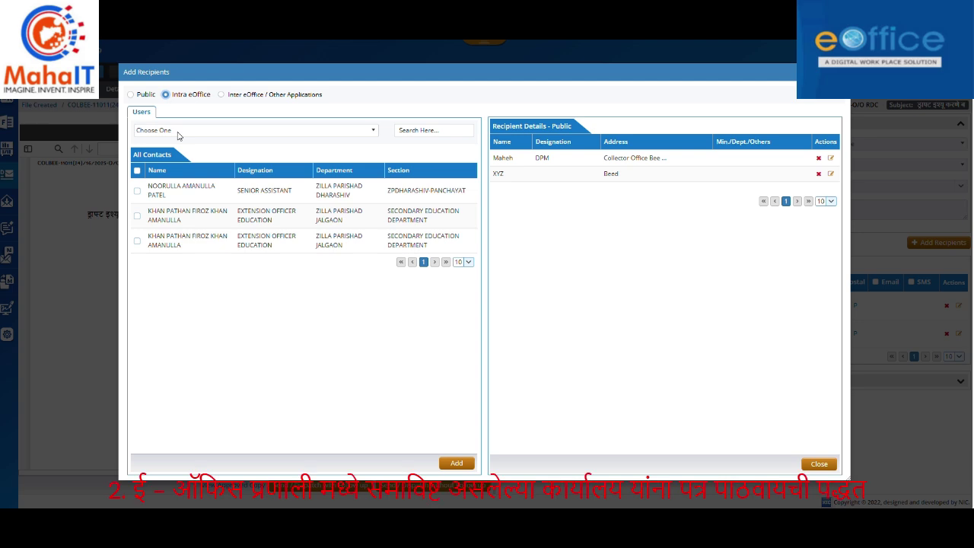
click(177, 131)
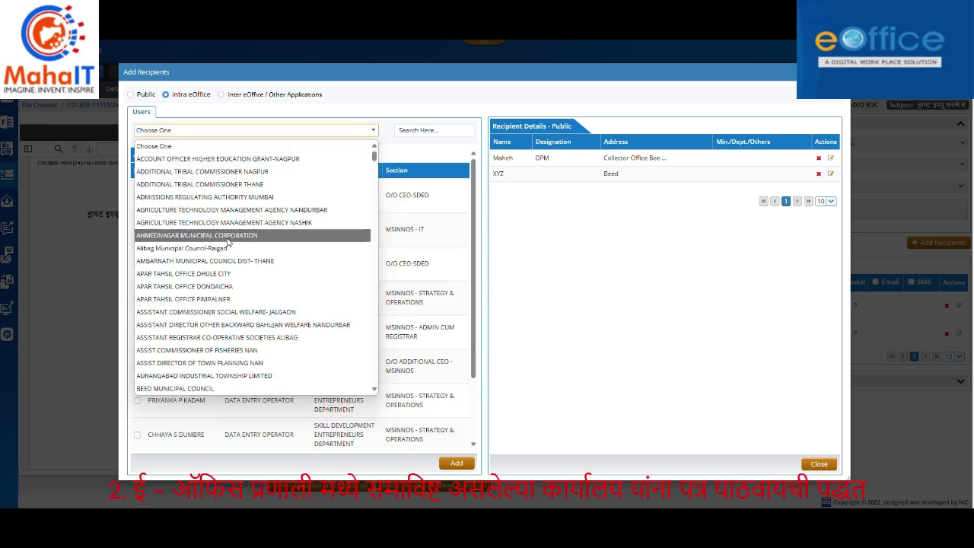
scroll(211, 289, down, 3)
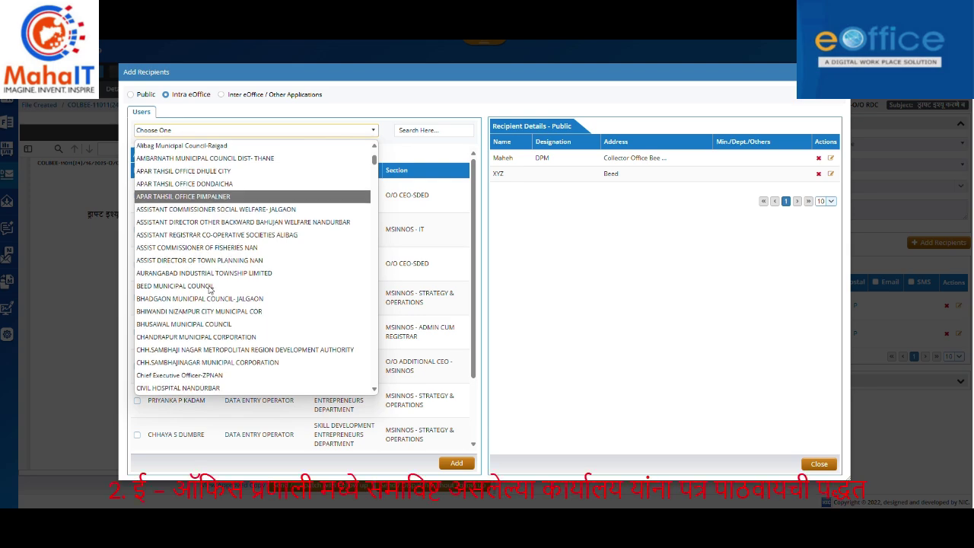
scroll(210, 289, down, 10)
scroll(210, 290, down, 7)
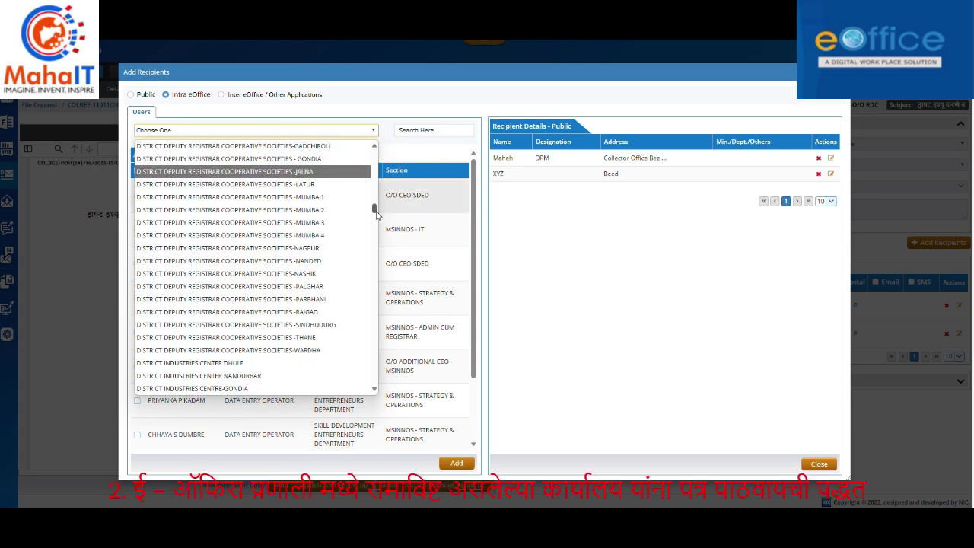
drag(375, 212, 373, 169)
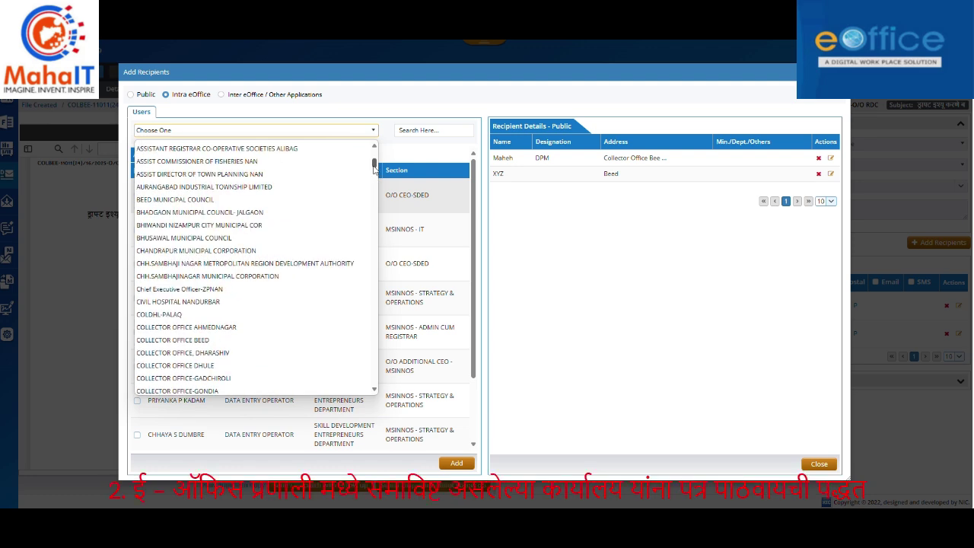
click(167, 200)
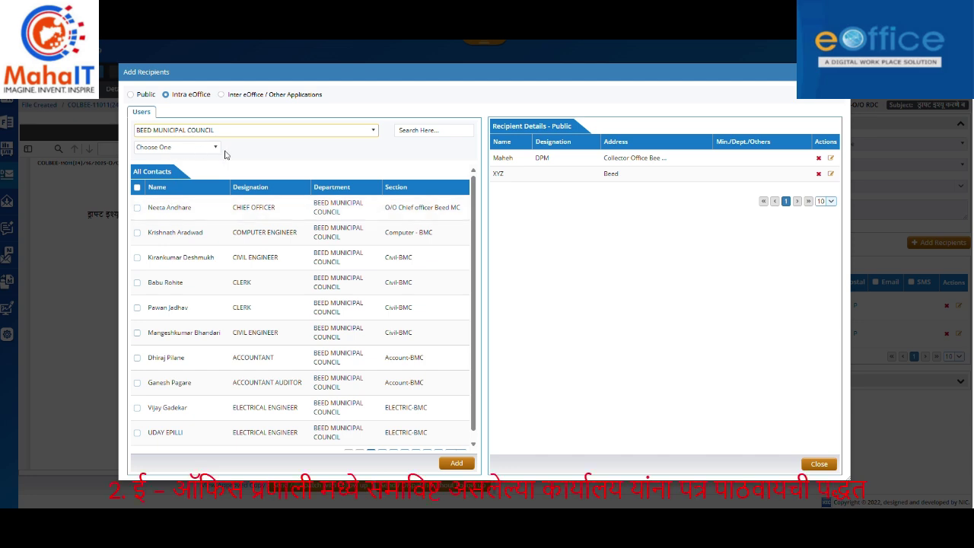
Step: Add the council's COMPUTER ENGINEER from the Computer - BMC section as an internal recipient and close the recipient form
scroll(301, 343, down, 1)
scroll(305, 381, up, 1)
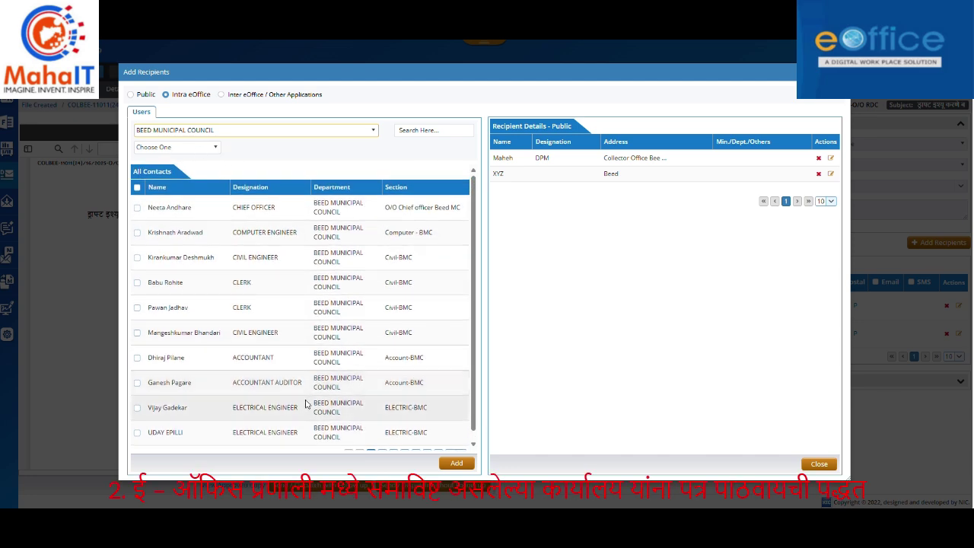
scroll(313, 411, down, 1)
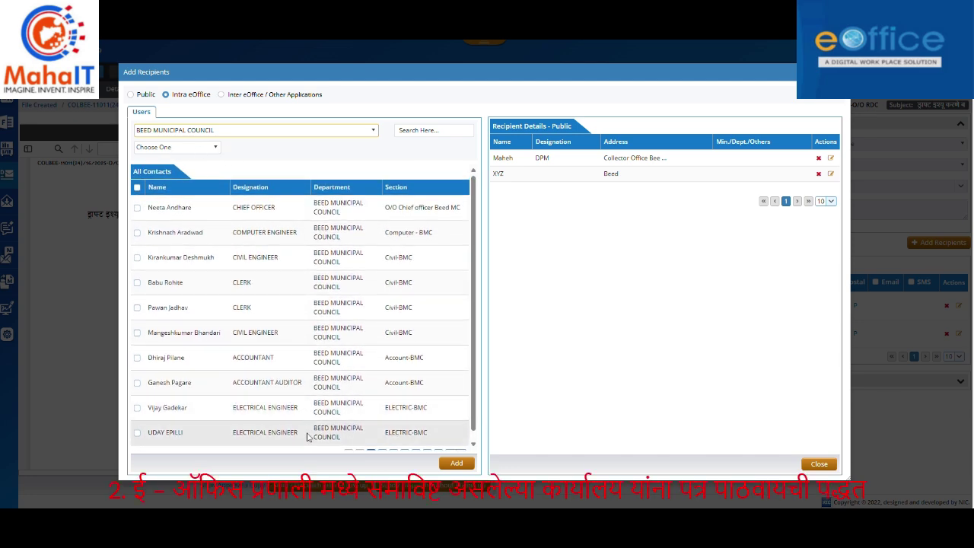
scroll(427, 426, down, 1)
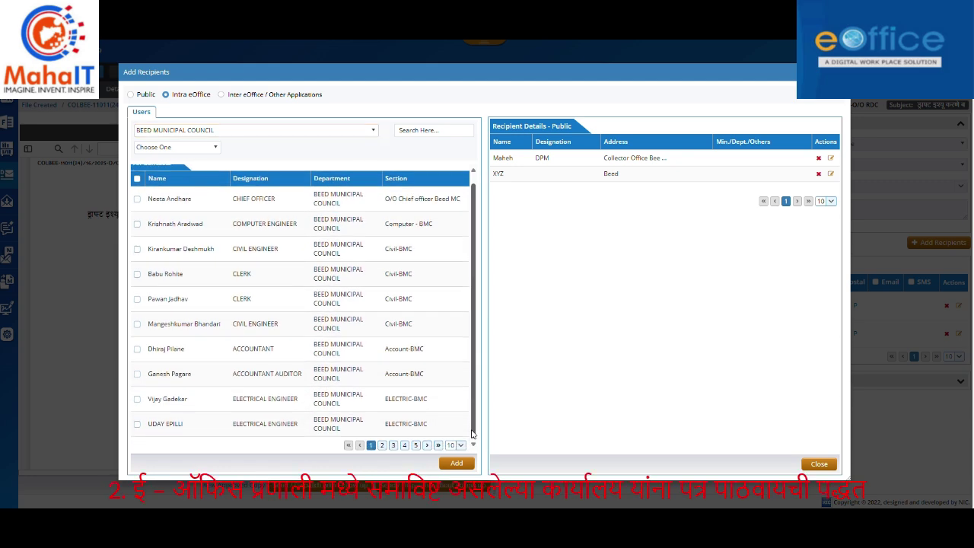
scroll(304, 426, up, 1)
scroll(164, 365, down, 1)
scroll(168, 304, up, 1)
scroll(163, 297, down, 1)
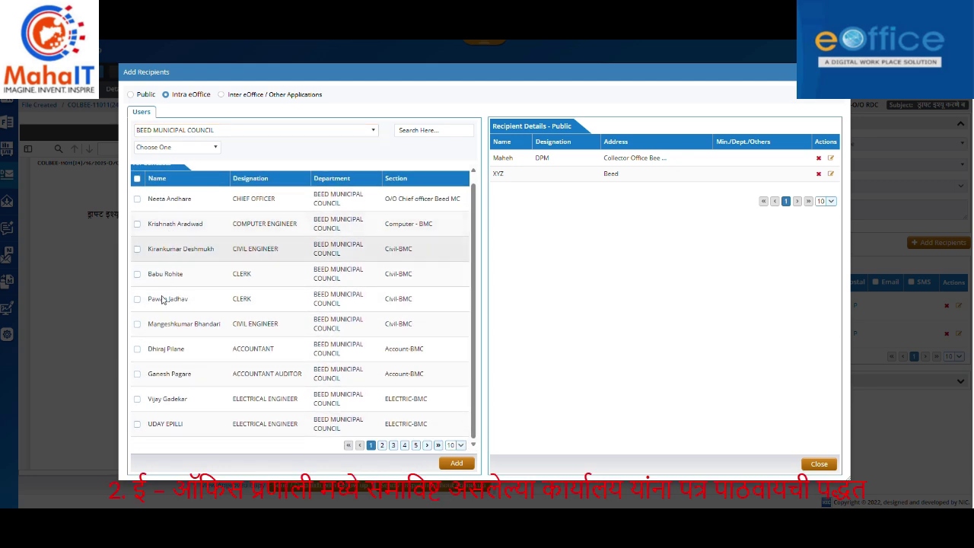
scroll(266, 403, up, 1)
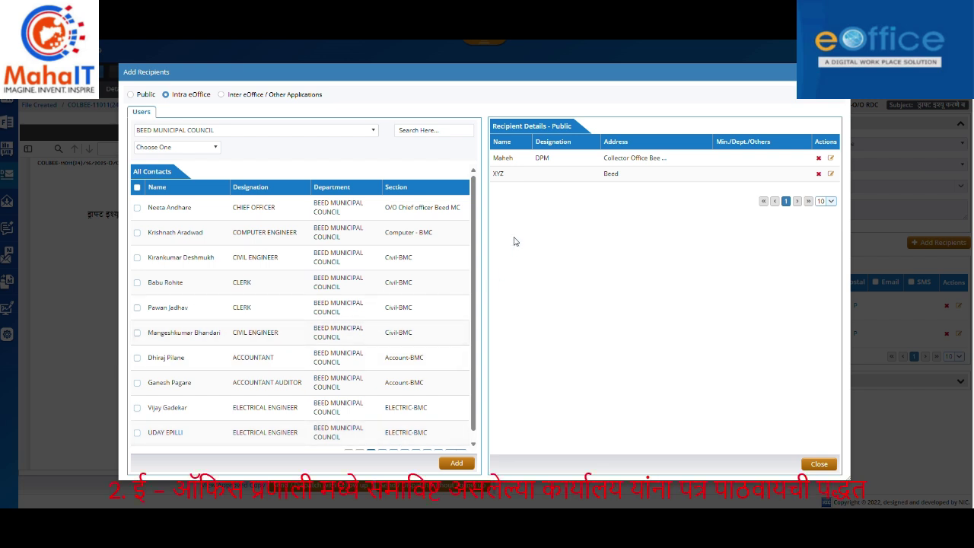
click(137, 232)
click(457, 465)
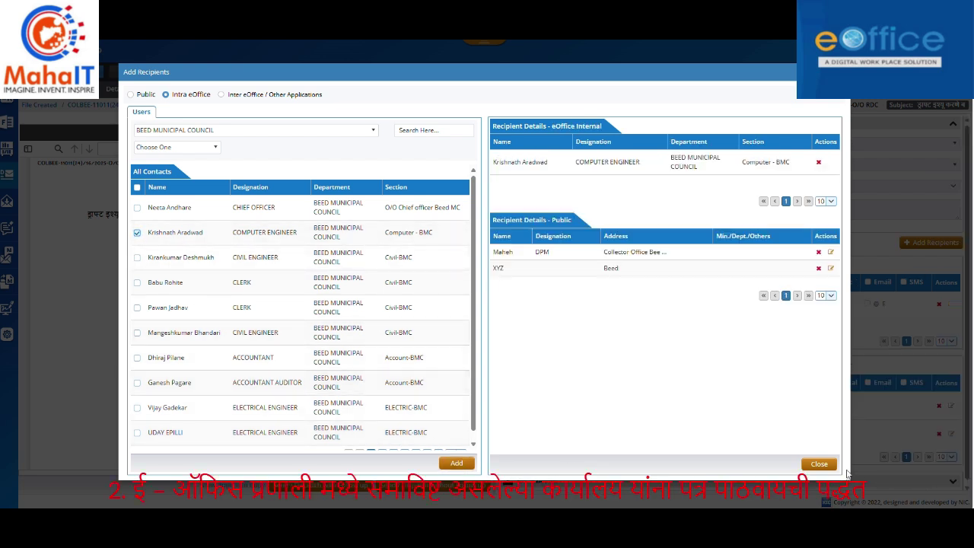
click(814, 466)
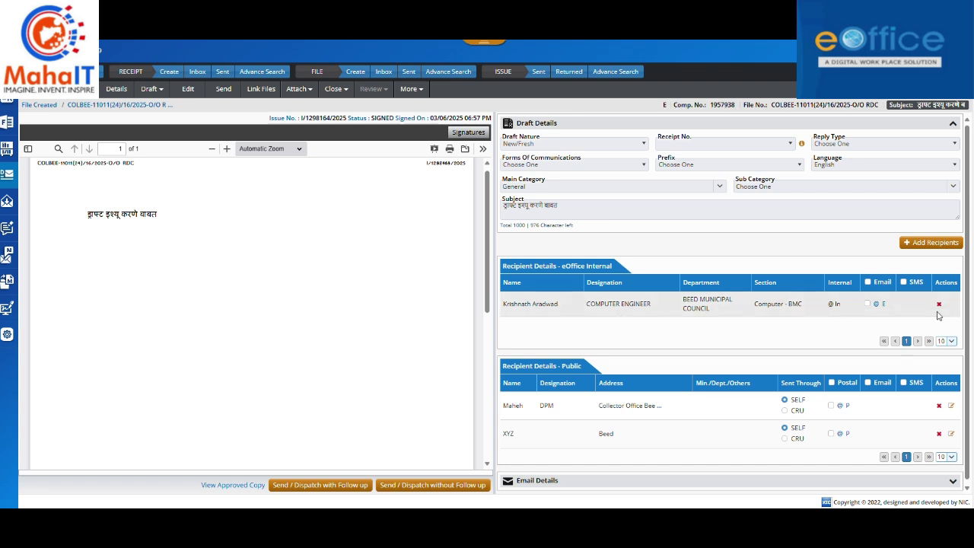
Step: Send the first public recipient's letter through CRU, assigning the first listed revenue assistant with delivery mode By Post
scroll(939, 315, down, 1)
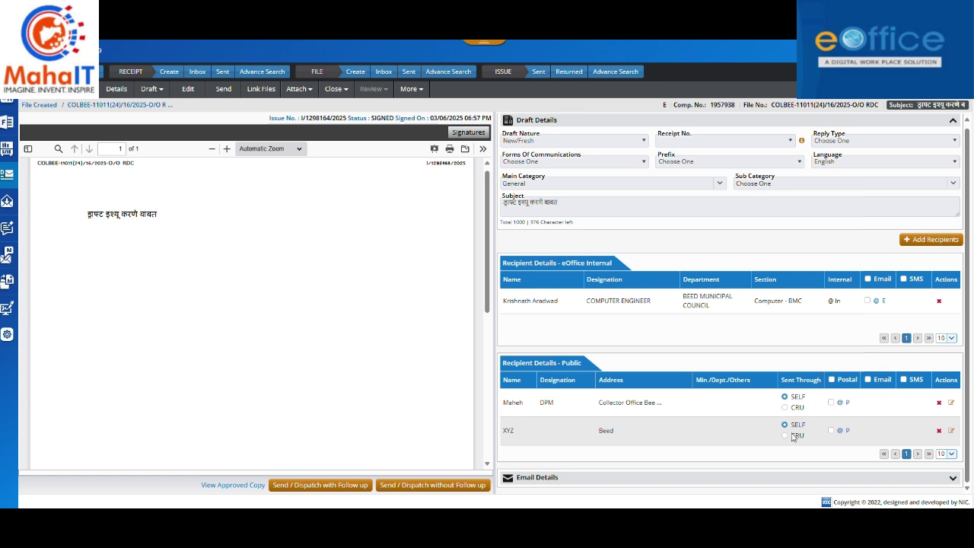
scroll(798, 445, up, 1)
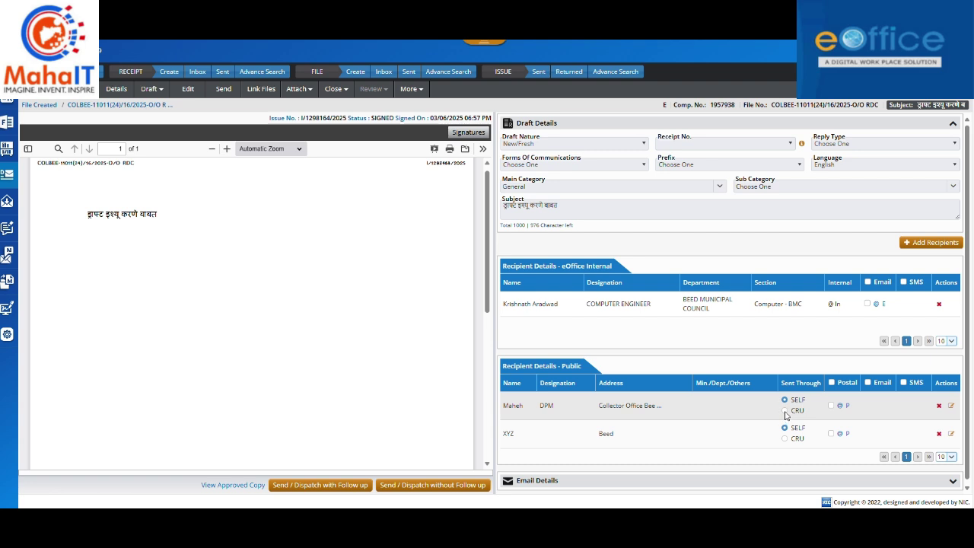
click(785, 410)
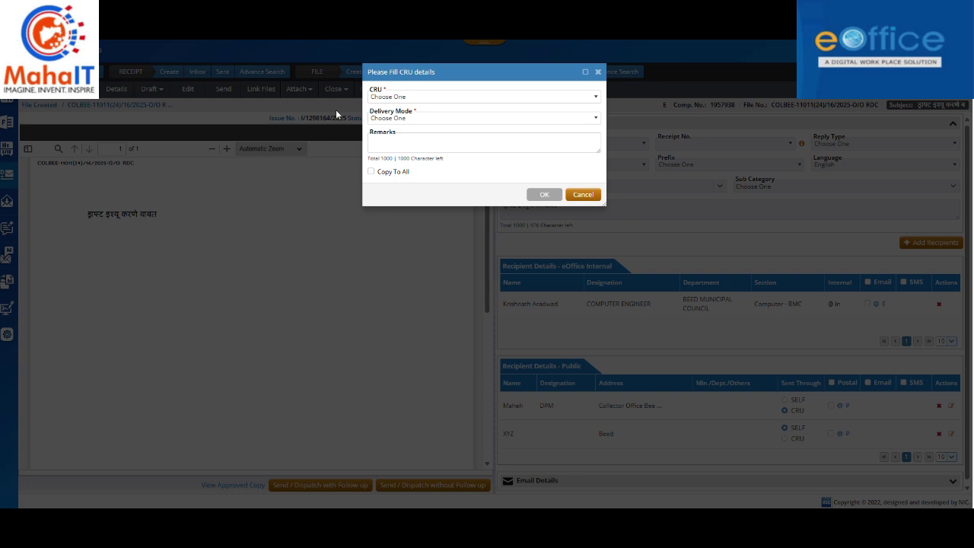
click(409, 100)
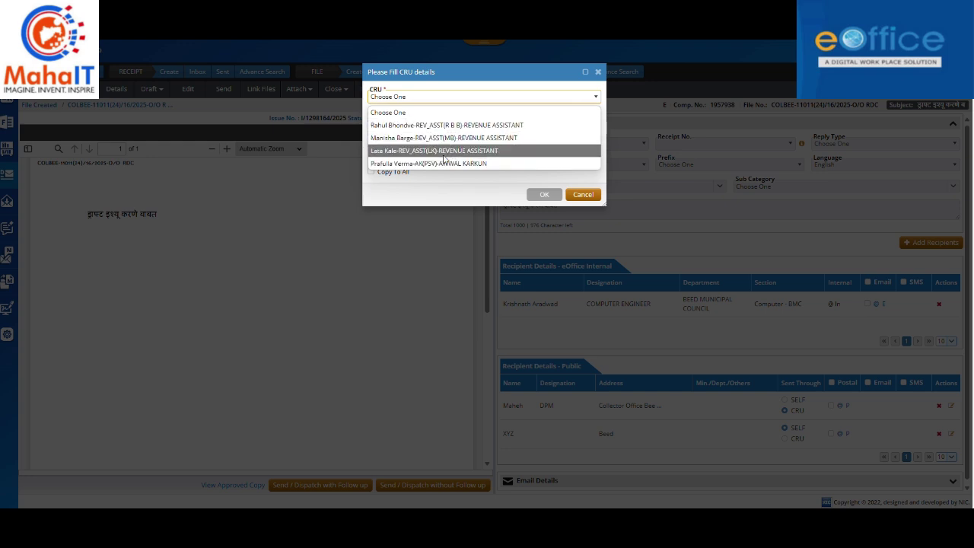
click(414, 126)
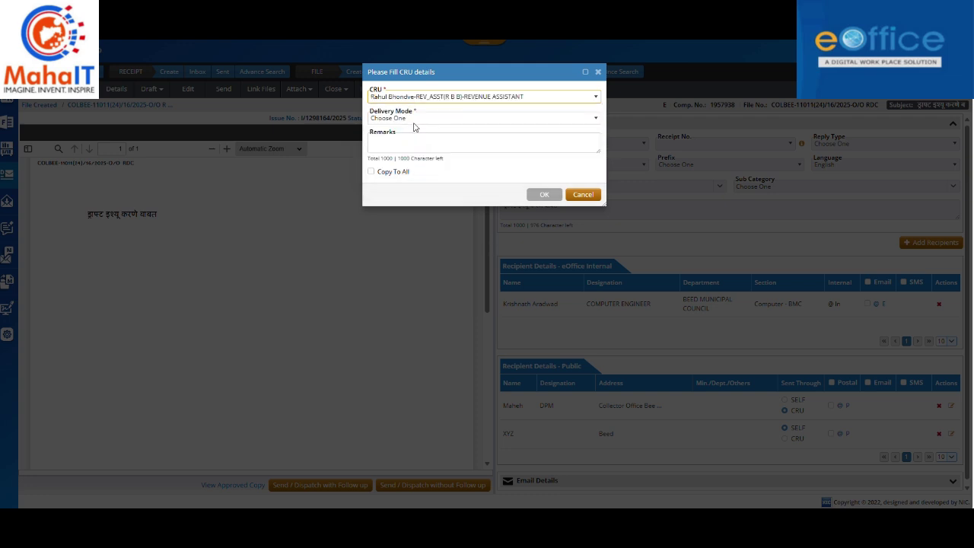
click(415, 120)
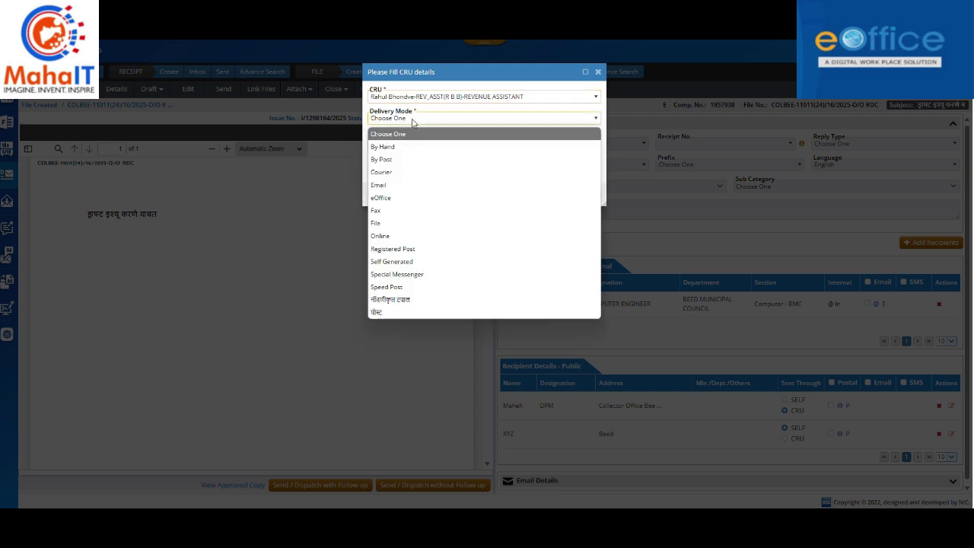
click(383, 159)
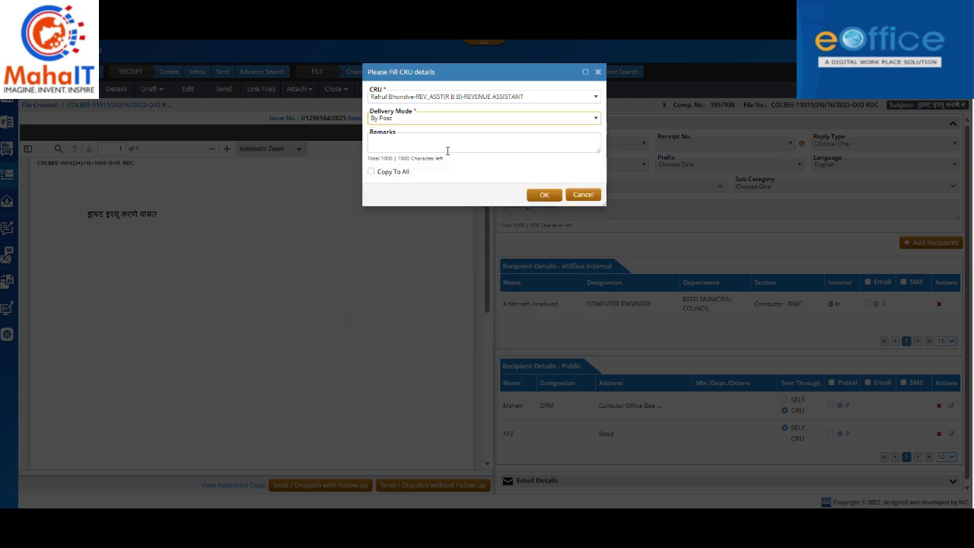
click(544, 195)
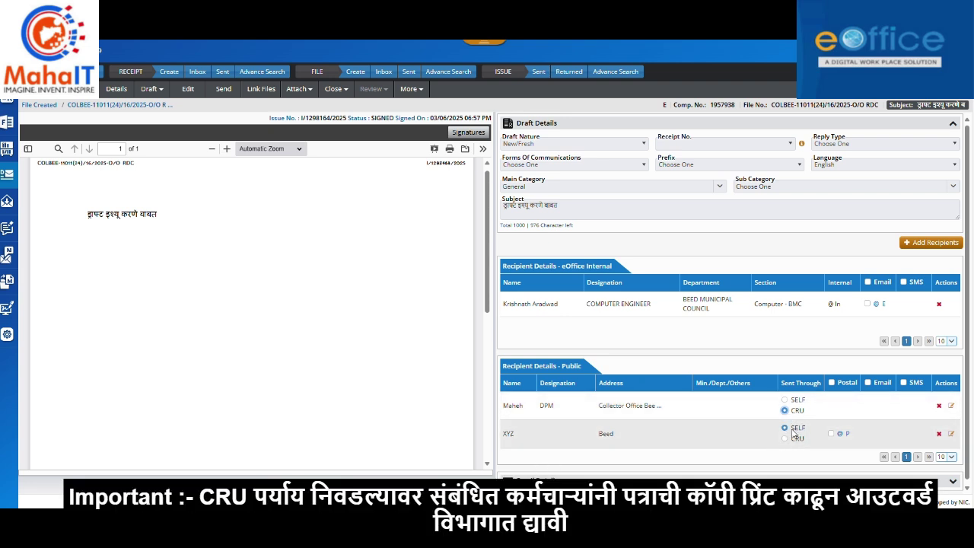
Step: Fill in the self-sent public recipient's postal details: Speed Post as postal mode, By Post delivery, out date 05/06/2025 05:30, and save them
click(848, 434)
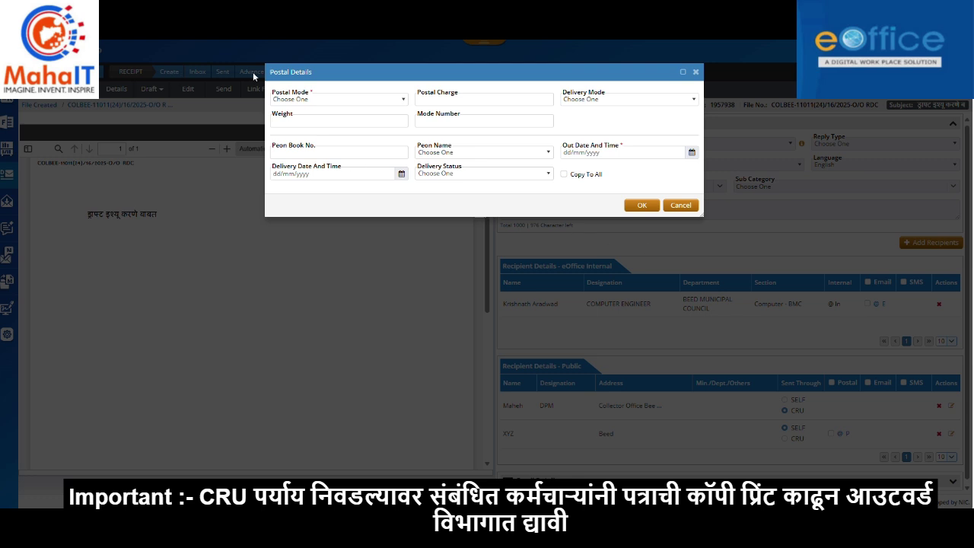
click(338, 100)
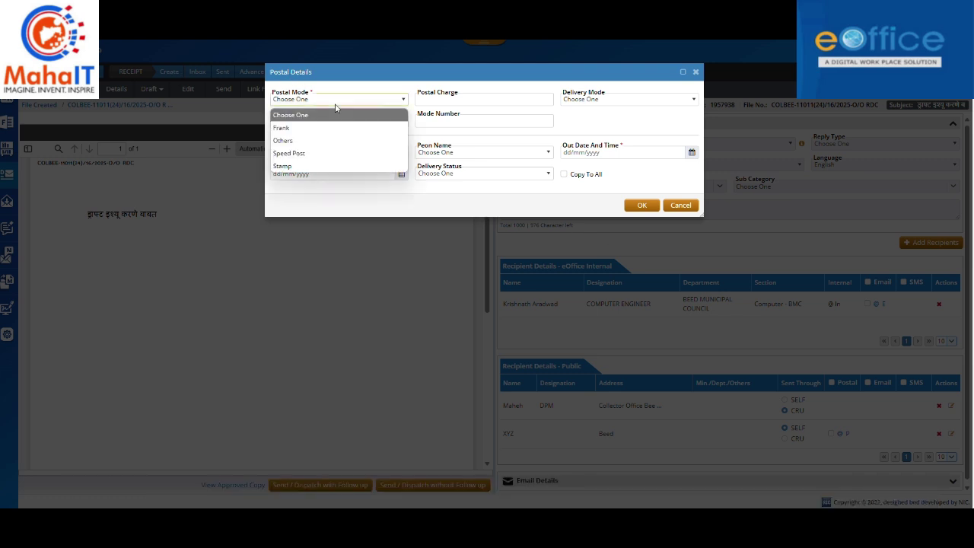
click(300, 155)
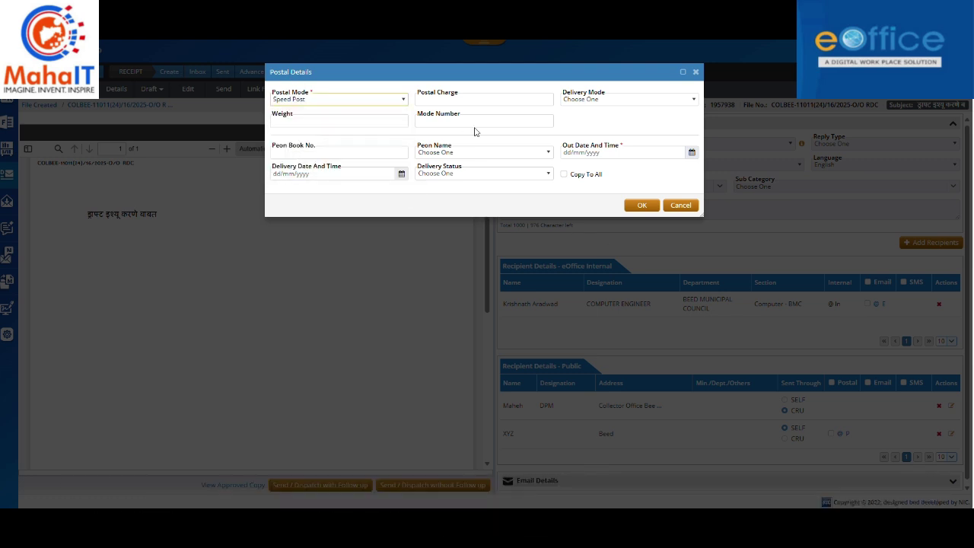
click(629, 99)
click(596, 140)
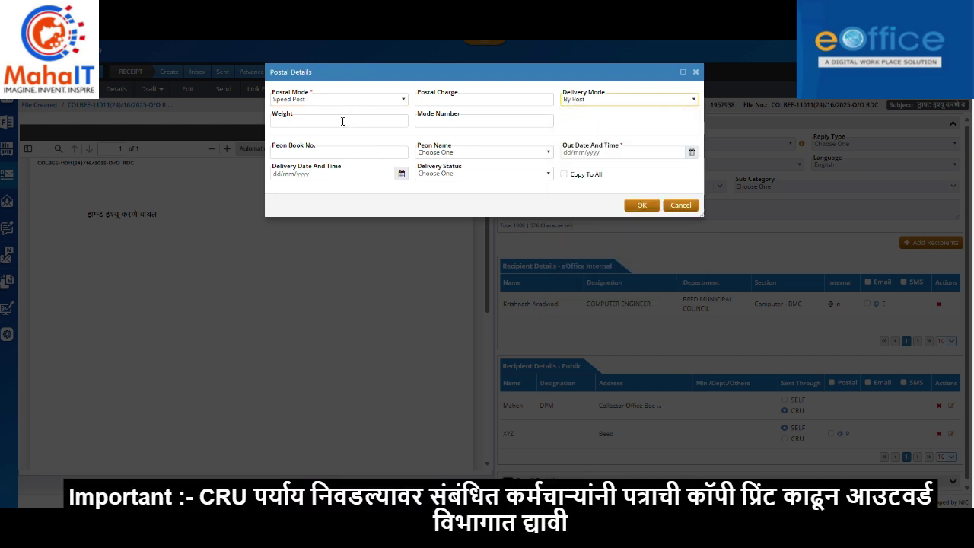
click(585, 153)
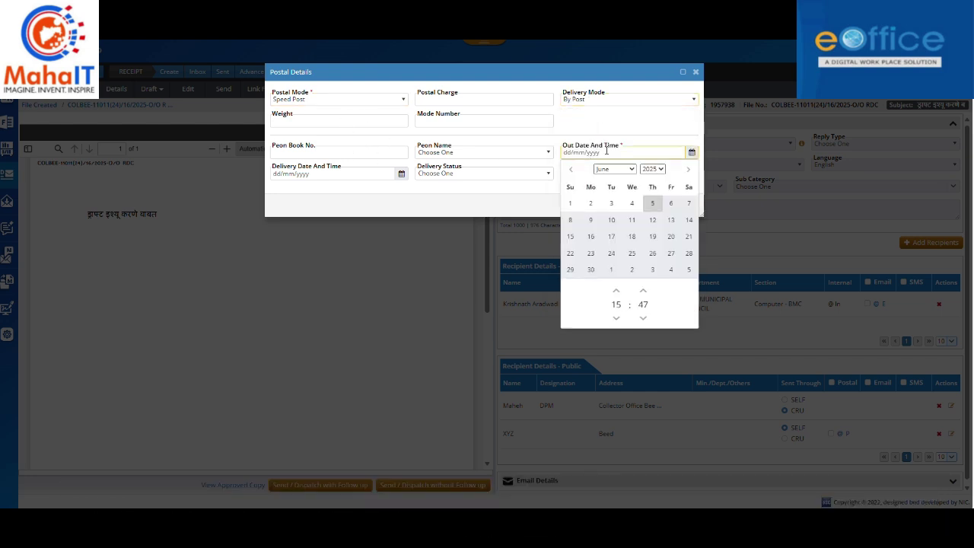
click(653, 204)
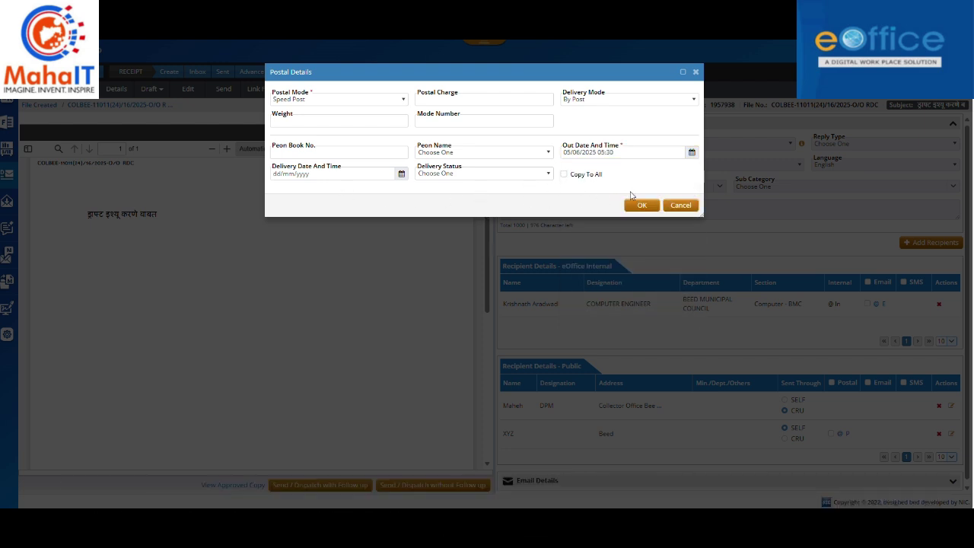
click(642, 205)
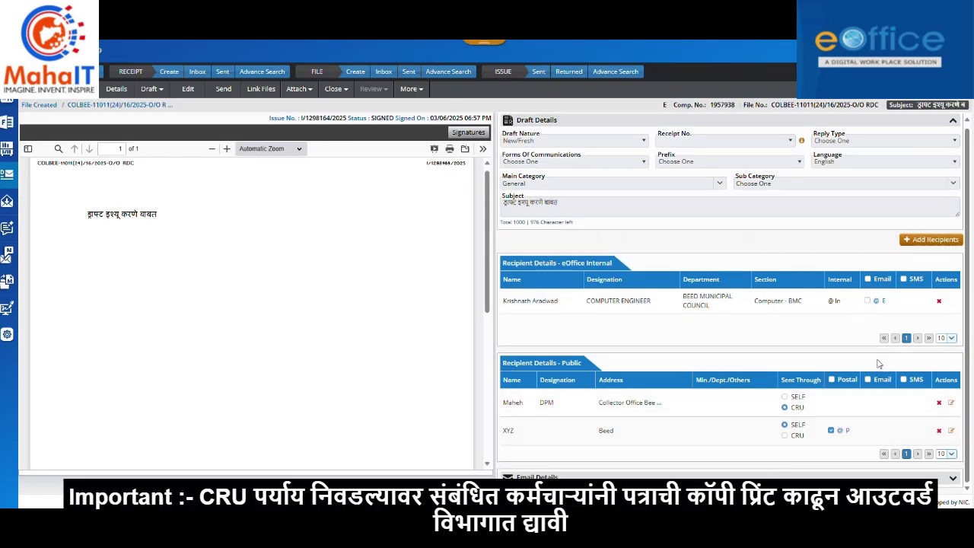
Step: Remove the COMPUTER ENGINEER from the internal recipients and dispatch the draft without follow up
click(940, 303)
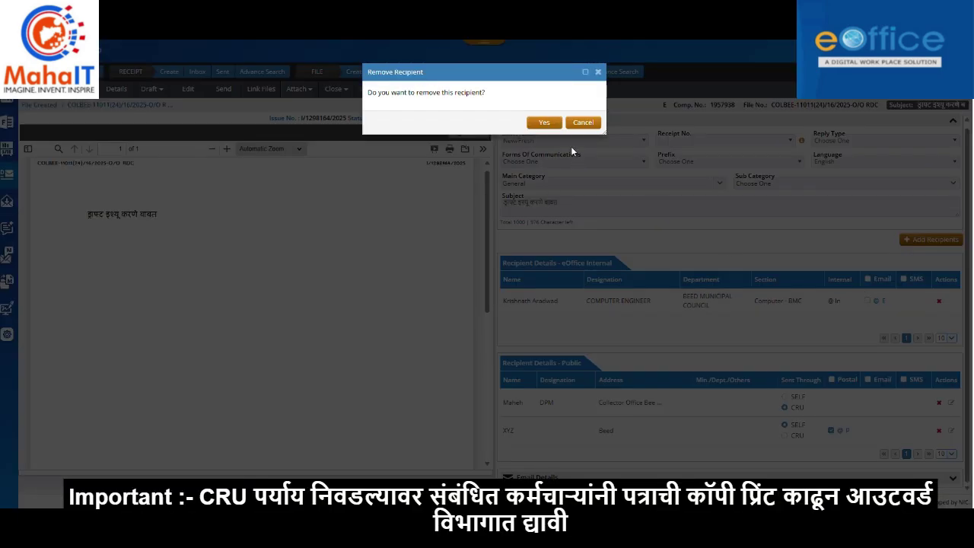
click(542, 116)
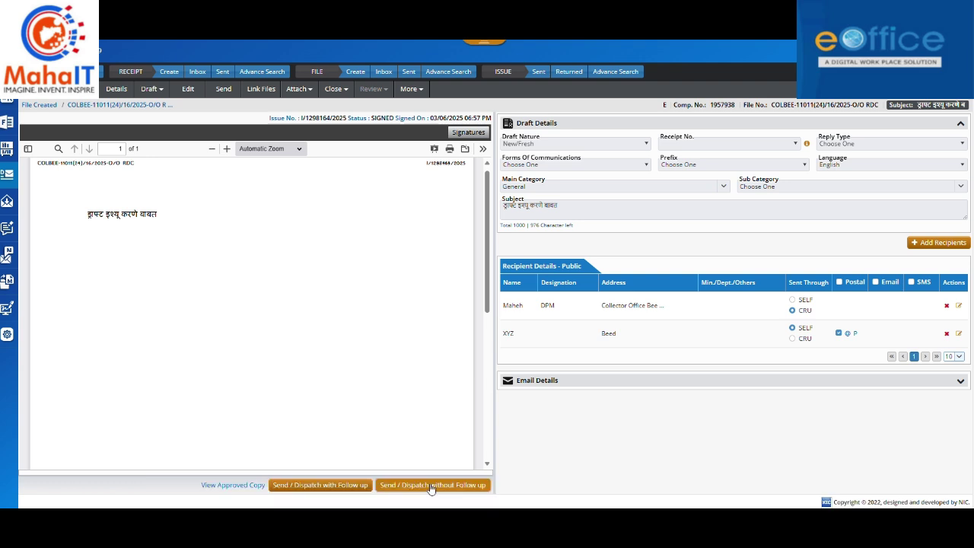
click(526, 486)
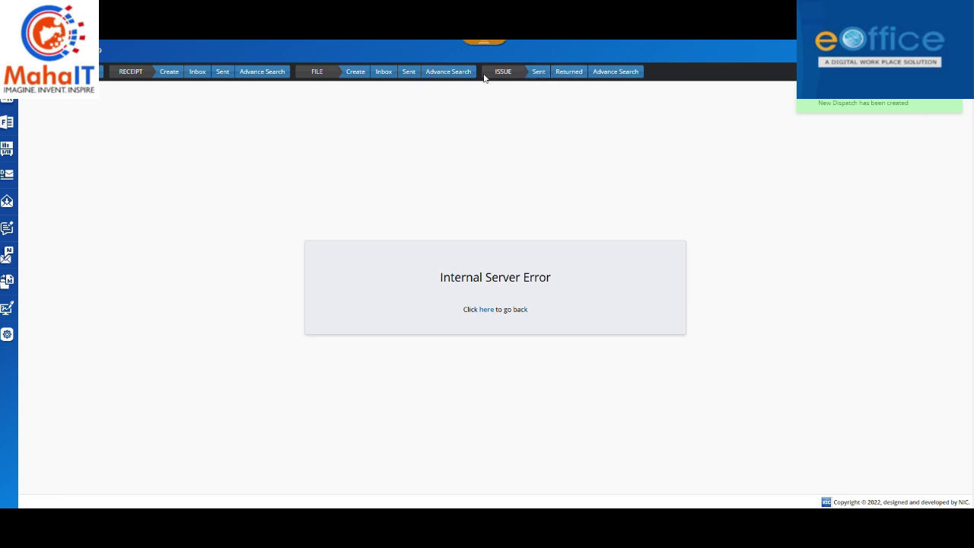
Step: Open the issue dated 03/06/2025 from the sent issues and highlight the dispatch number of the recipient sent through CRU
click(536, 73)
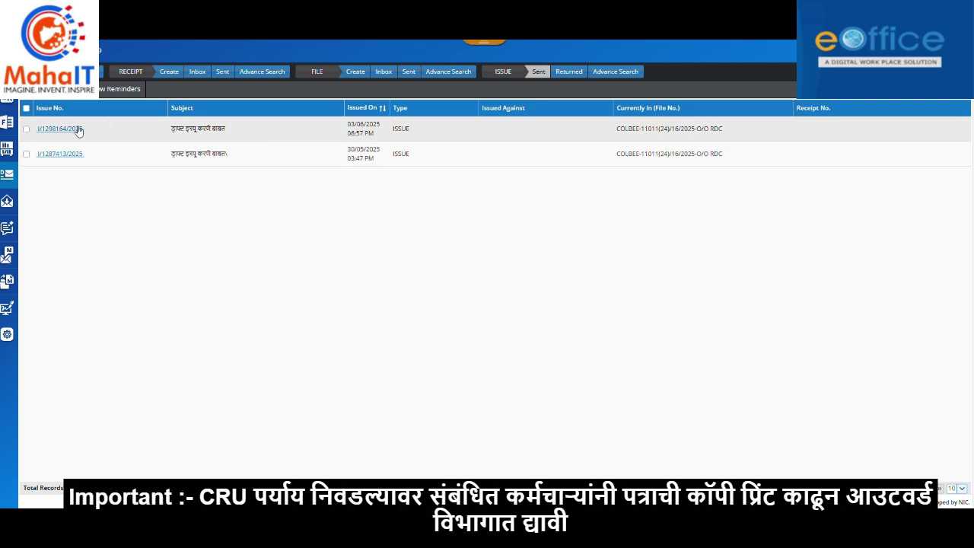
click(61, 129)
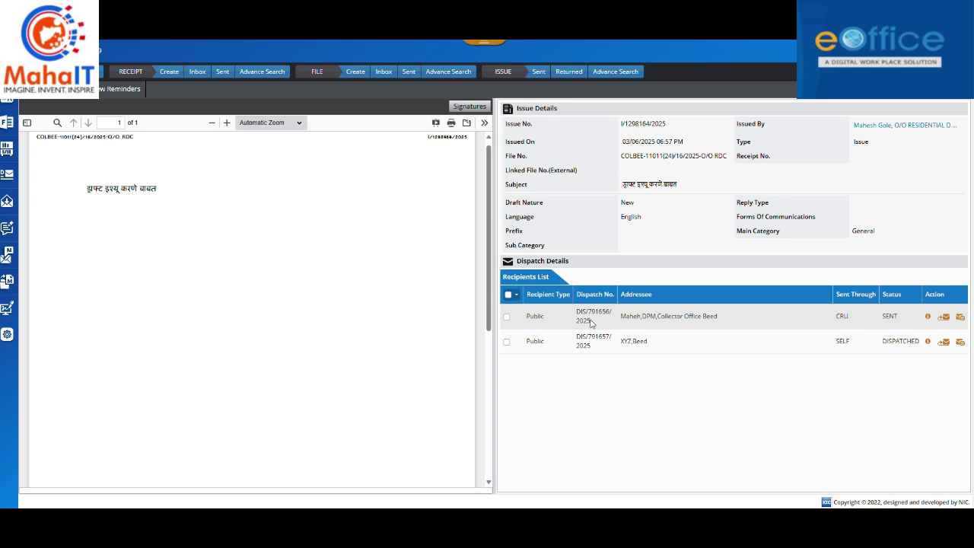
drag(591, 321, 578, 312)
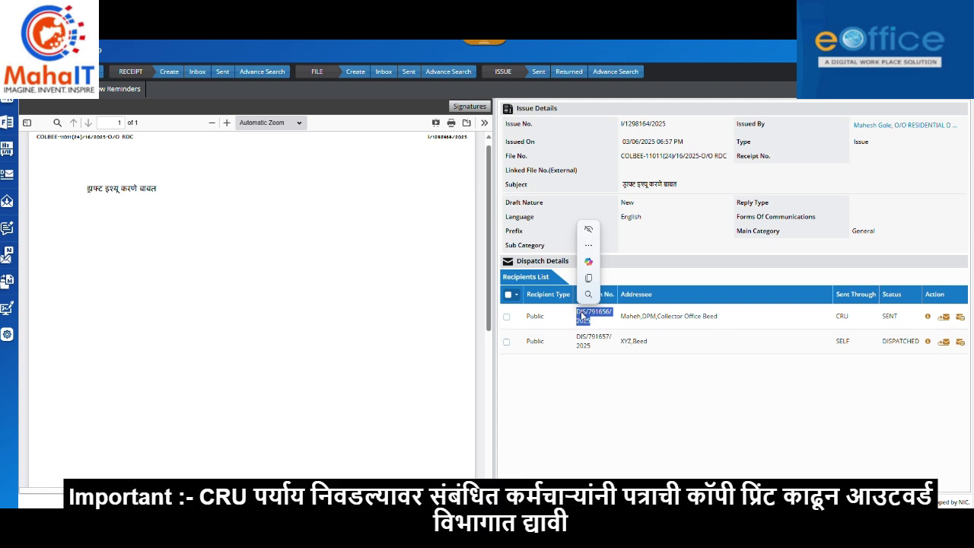
click(585, 316)
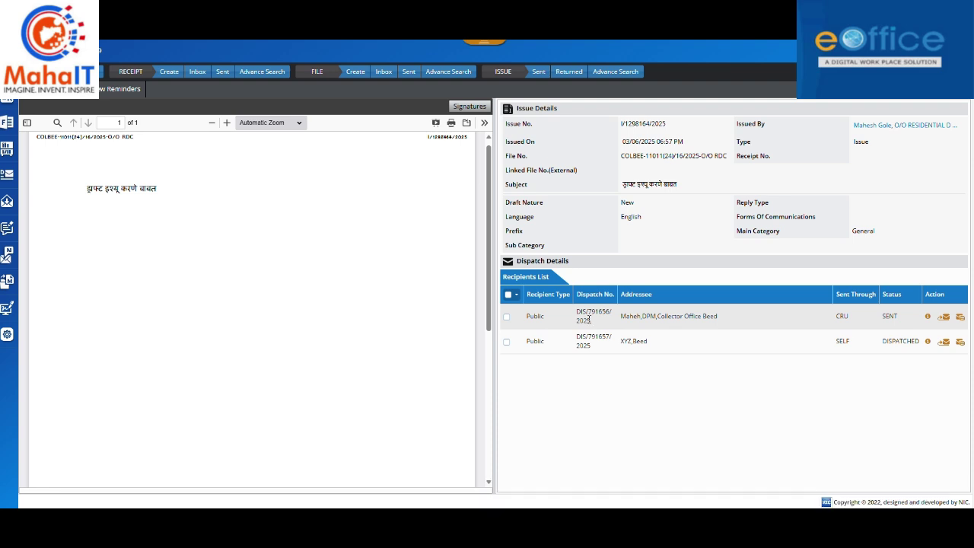
drag(591, 322, 572, 319)
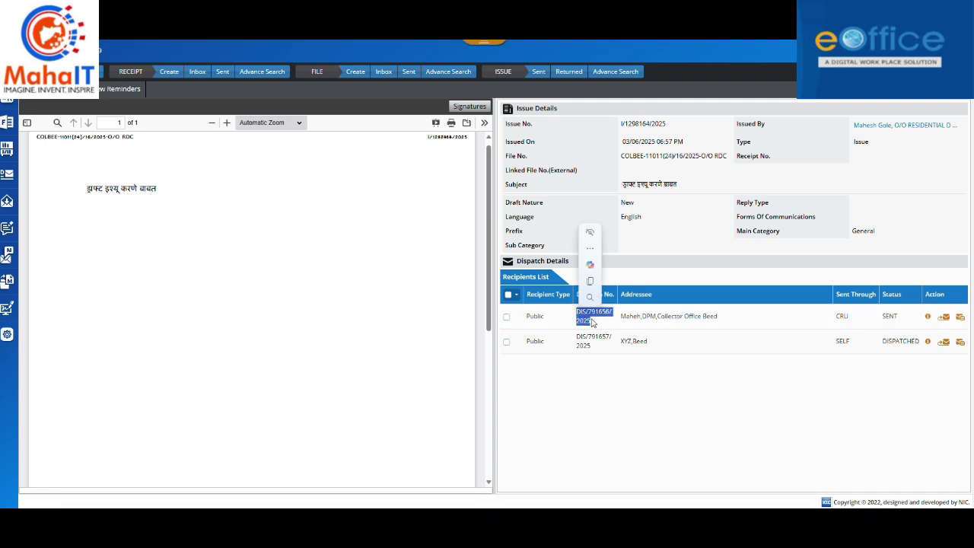